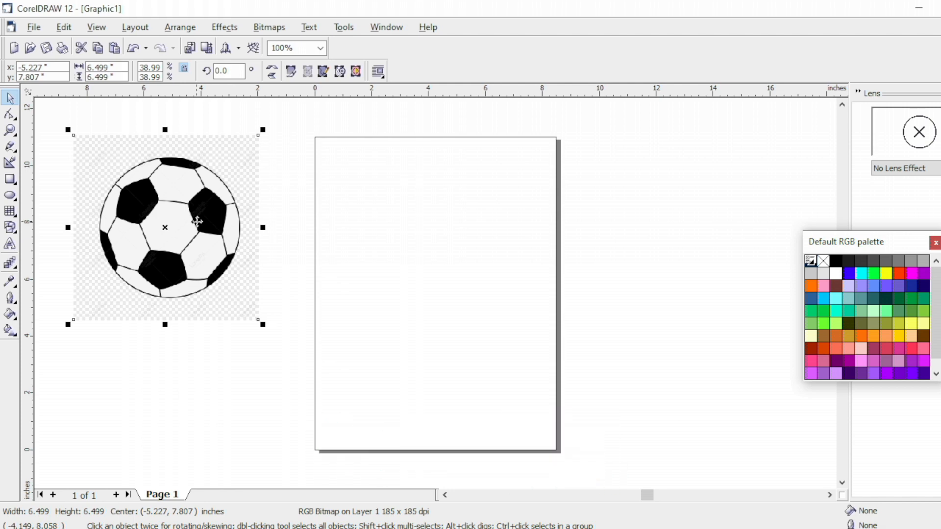
Draw a six-sided polygon about 1.86 by 2.07 inches near the upper part of the page, using the Polygon tool
click(332, 277)
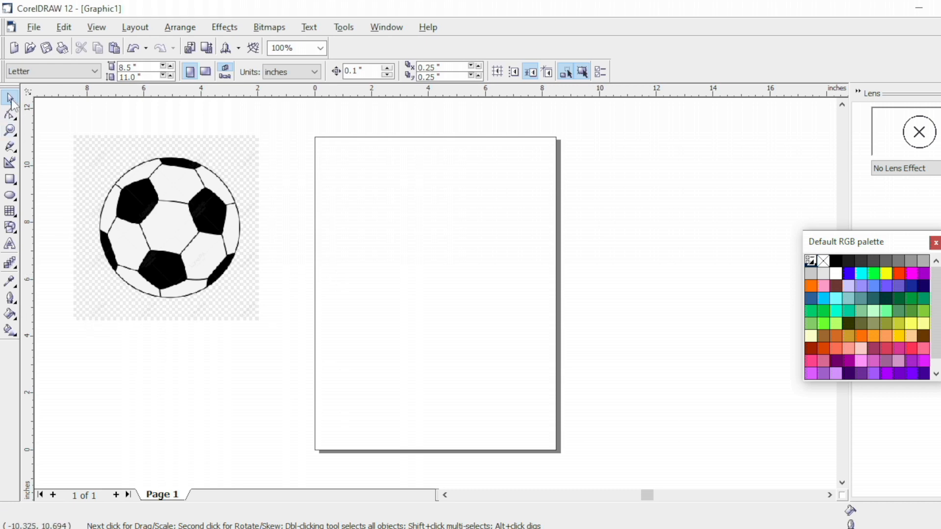
click(11, 214)
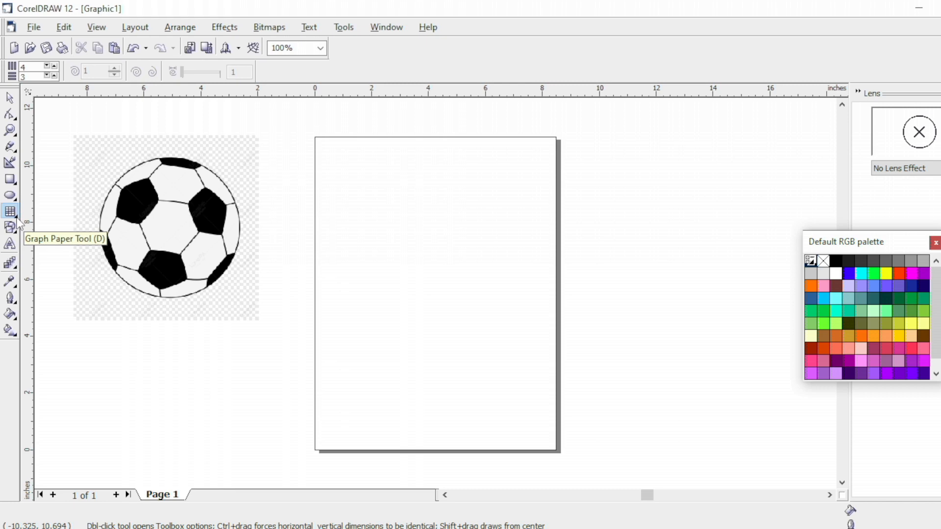
click(18, 222)
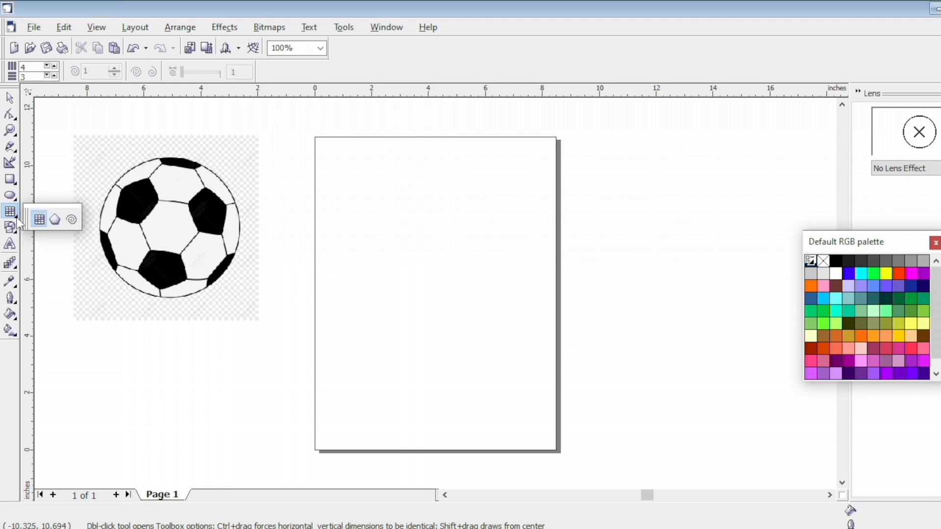
click(55, 220)
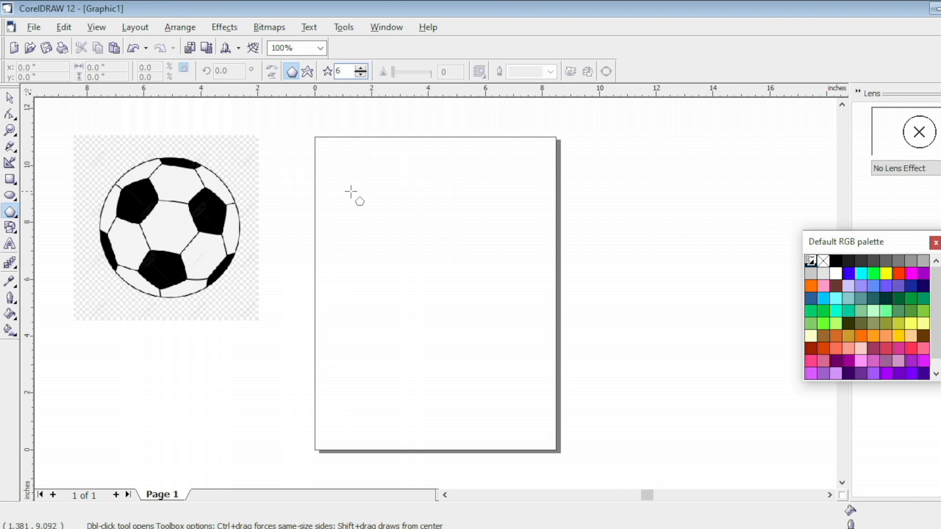
drag(349, 189, 410, 251)
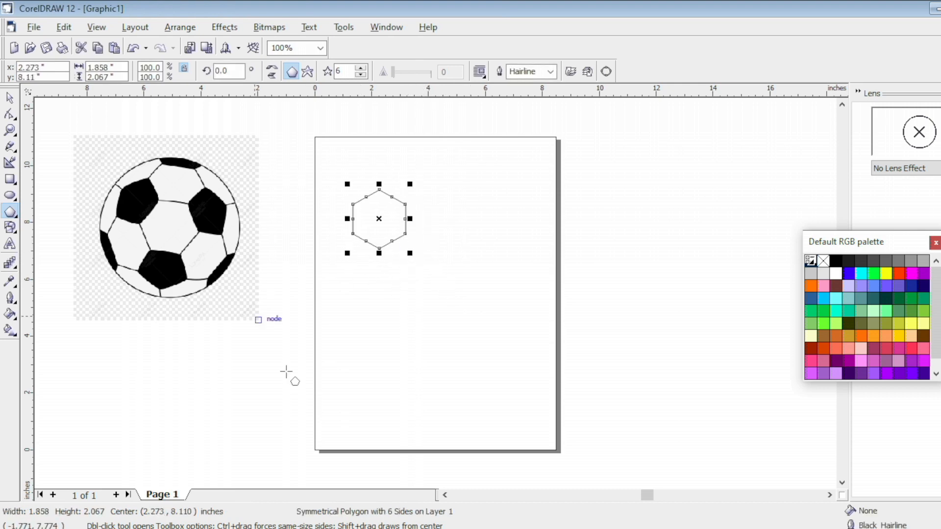
key(Escape)
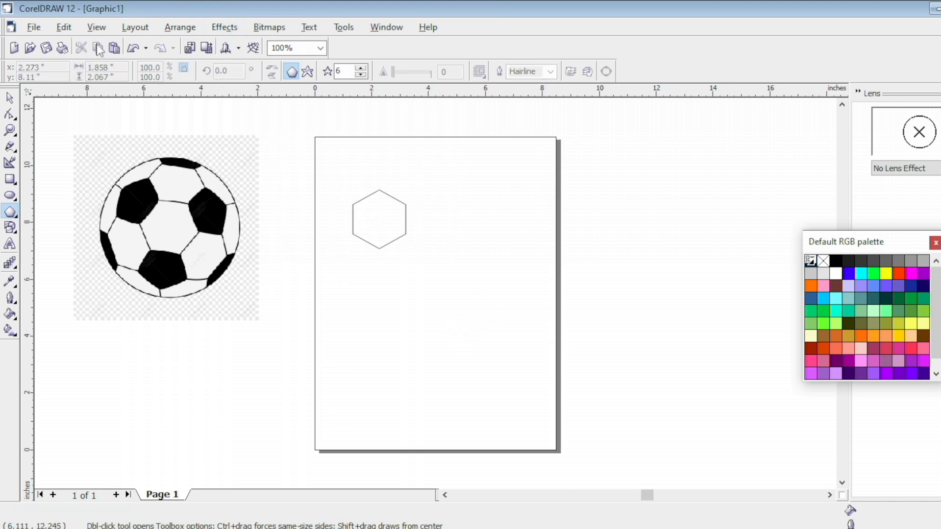
Hide the page border
click(97, 28)
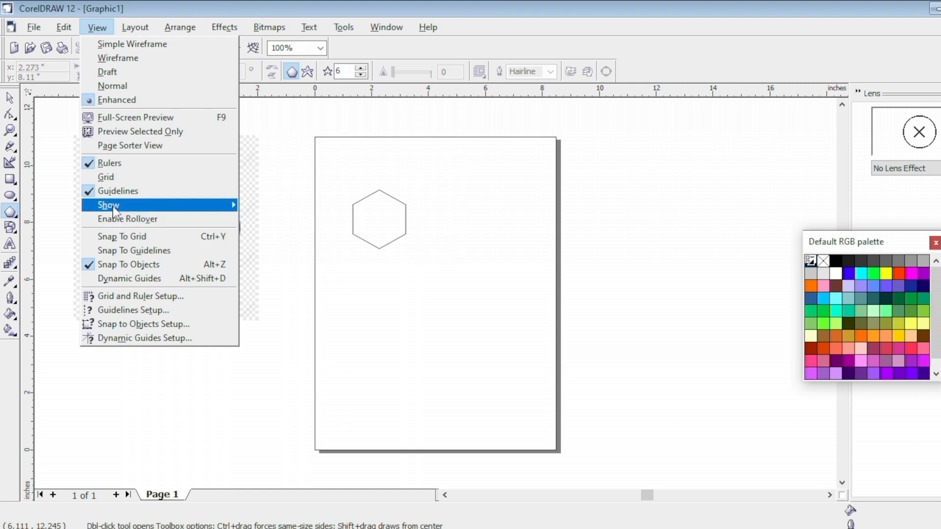
mouse_move(177, 208)
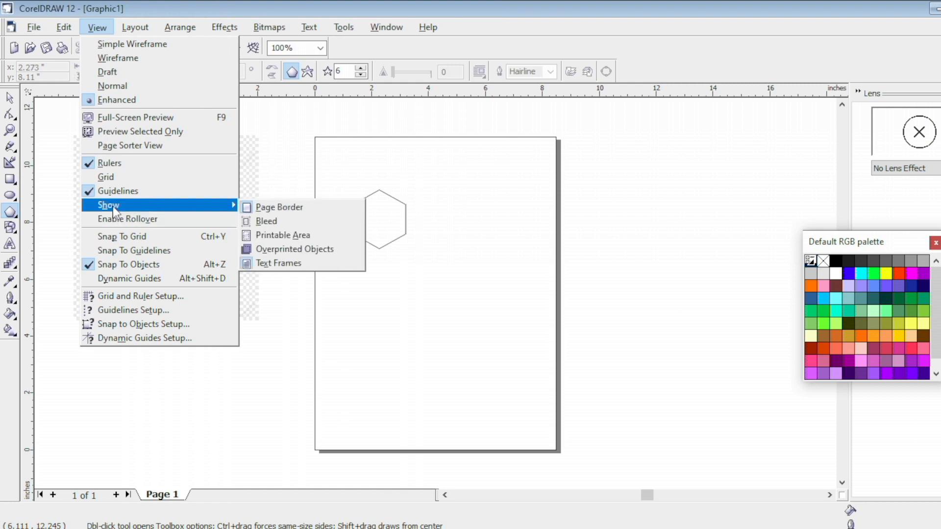
click(275, 208)
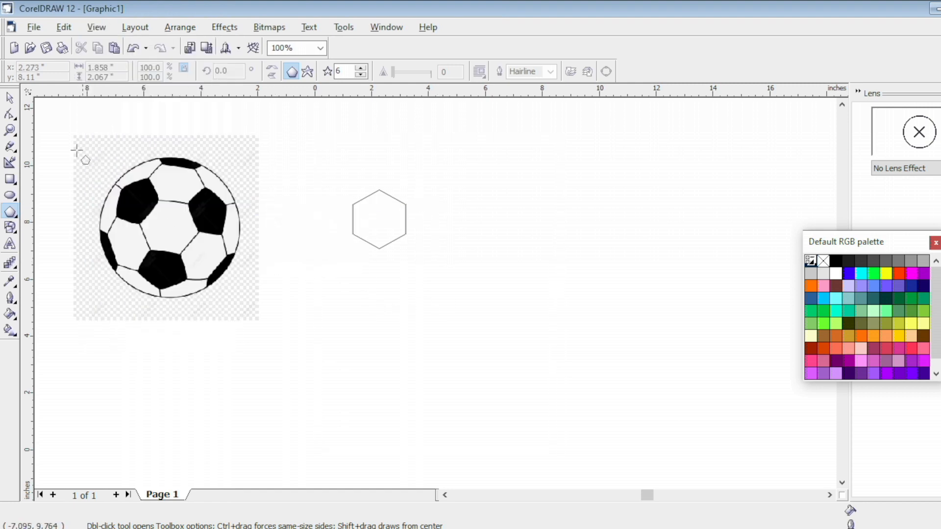
Duplicate the hexagon and nudge the copy until its left side meets the original's right side
drag(78, 149, 31, 96)
click(10, 98)
click(329, 185)
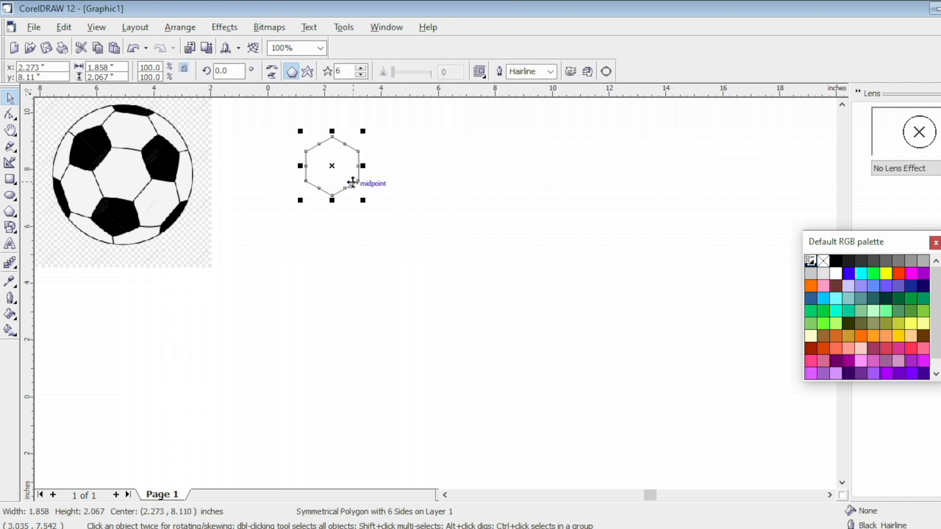
key(ctrl+d)
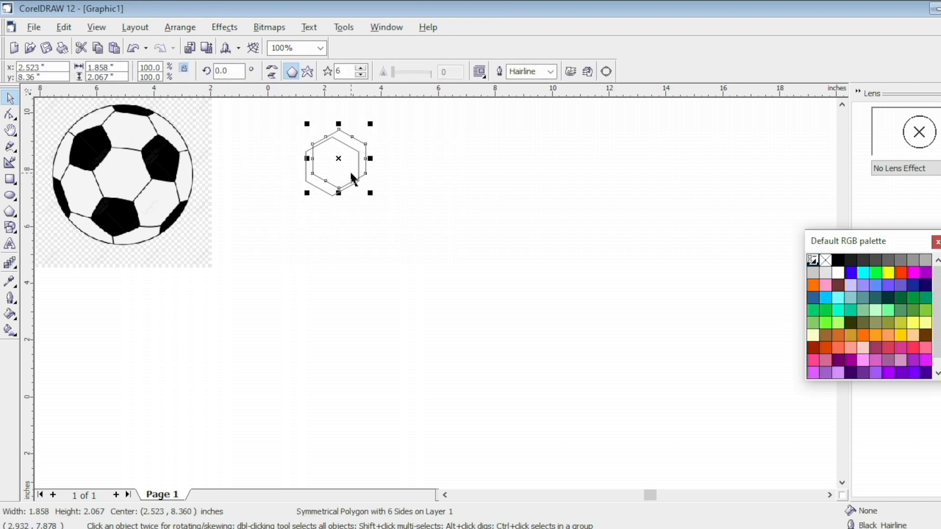
key(Down)
key(Down)
key(Down)
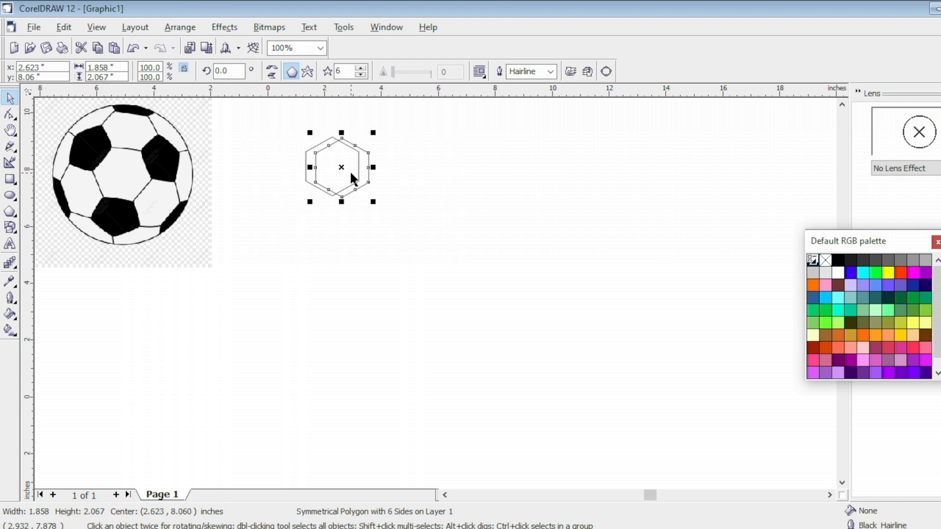
key(Right)
key(Right)
key(Right)
key(Right)
key(Right)
key(Right)
key(Right)
key(Right)
key(Right)
key(Right)
key(Right)
key(Right)
key(Right)
key(Right)
key(Right)
key(Right)
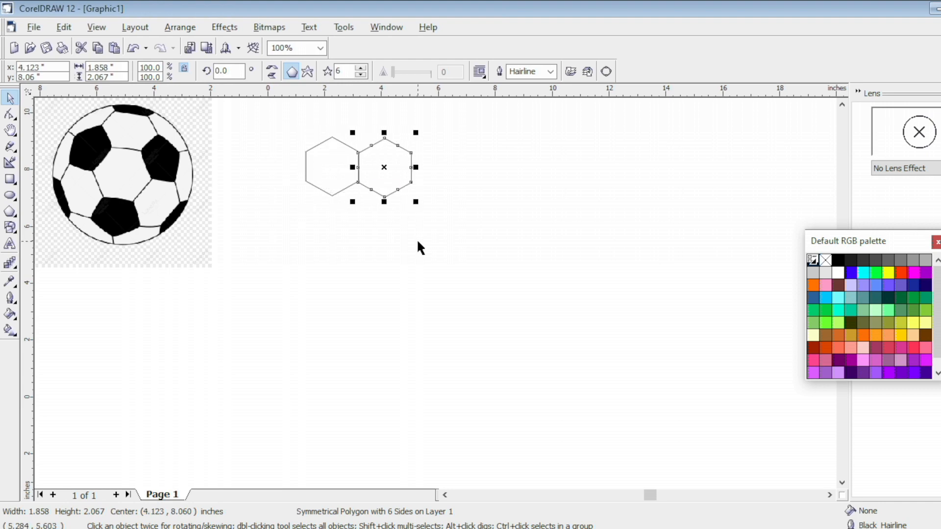
Repeat the hexagon duplication with the same offset to complete a row of eight touching hexagons
key(ctrl+d)
key(ctrl+d)
key(ctrl+d)
key(ctrl+d)
key(ctrl+d)
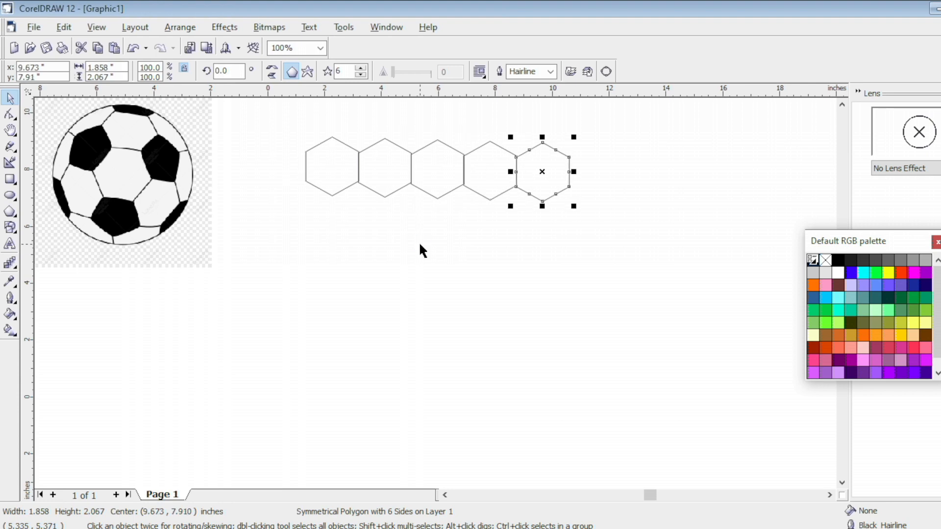
key(ctrl+d)
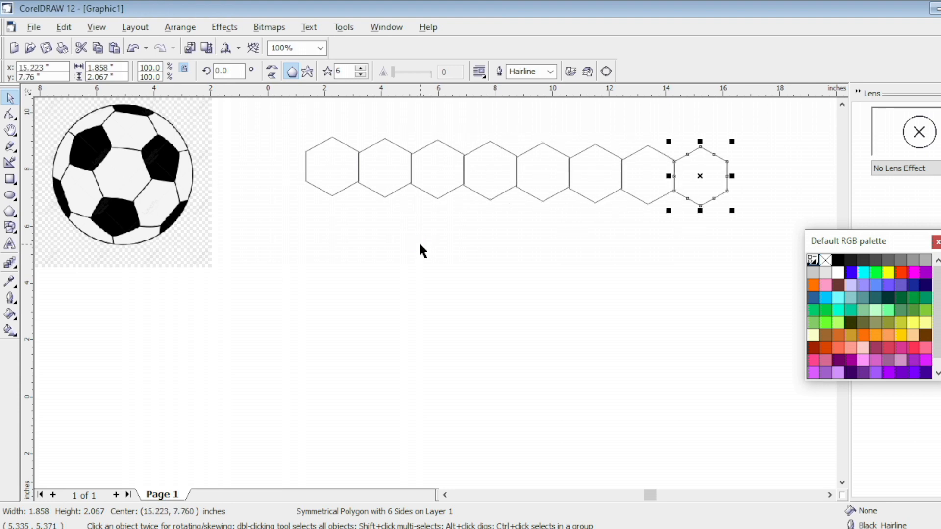
click(469, 252)
Duplicate the whole row of eight hexagons and nest the copy beneath it, shifted right by half a hexagon
drag(280, 117, 737, 229)
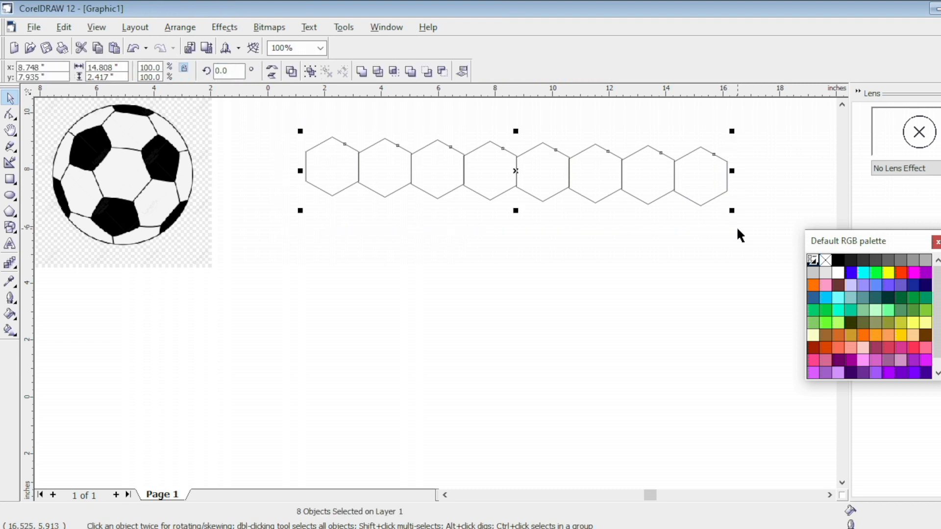
key(ctrl+d)
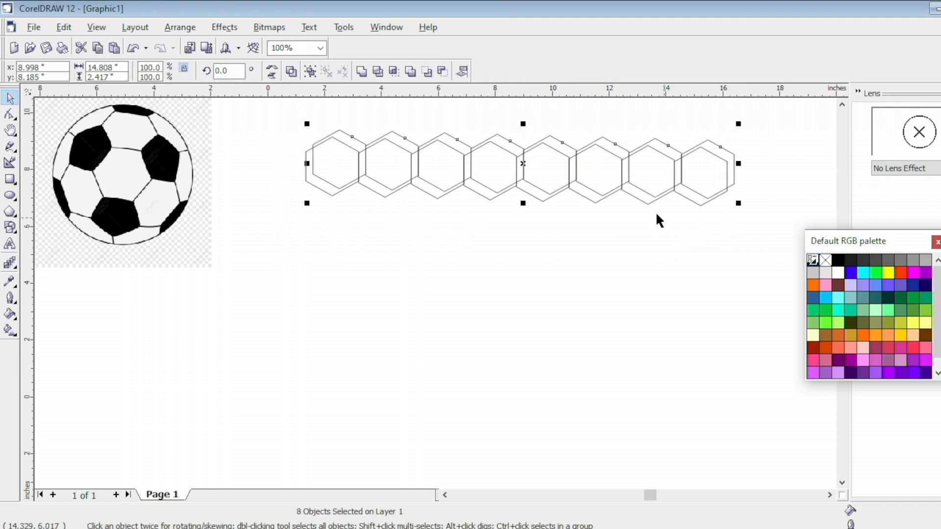
key(Left)
key(Down)
key(Down)
key(Down)
key(Down)
key(Down)
key(Down)
key(Down)
key(Down)
key(Down)
key(Down)
key(Down)
key(Down)
key(Down)
key(Down)
key(Down)
key(Down)
key(Down)
key(Down)
key(Down)
key(Down)
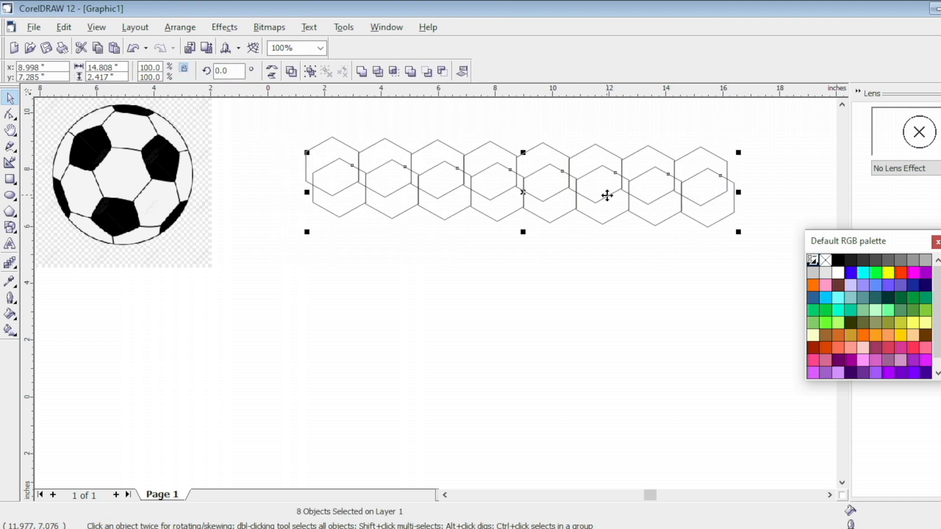
key(Right)
key(Right)
key(Right)
key(Right)
key(Right)
key(Right)
key(Right)
key(Right)
key(Right)
key(Right)
key(Right)
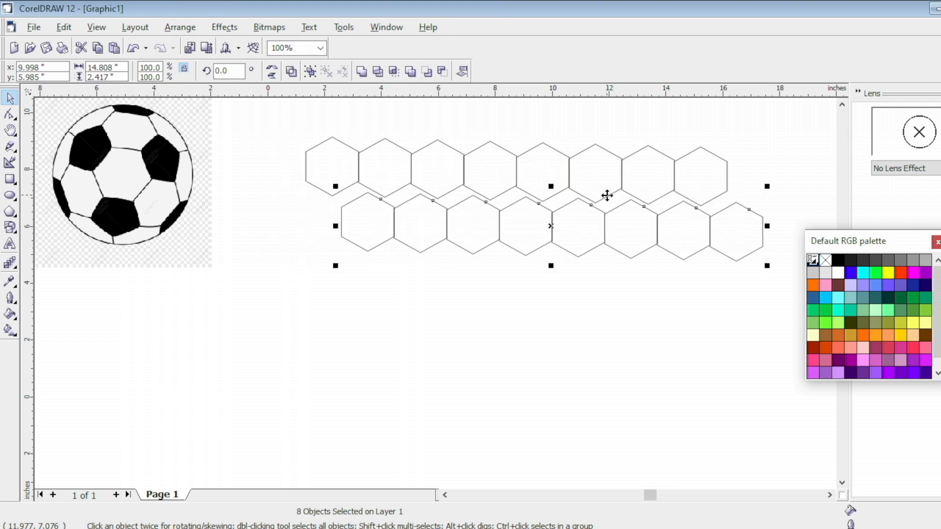
key(Up)
key(Up)
key(Up)
key(Left)
key(Left)
key(Left)
key(Left)
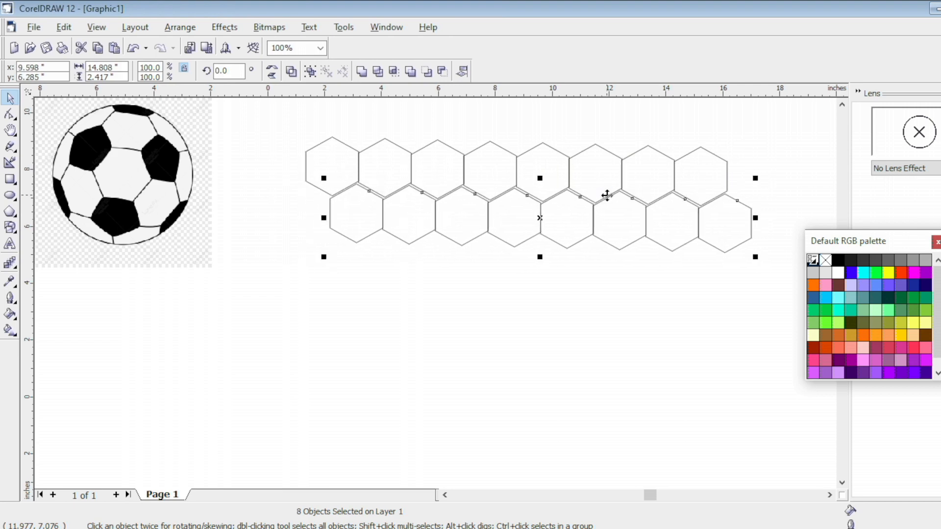
key(ctrl+z)
click(349, 289)
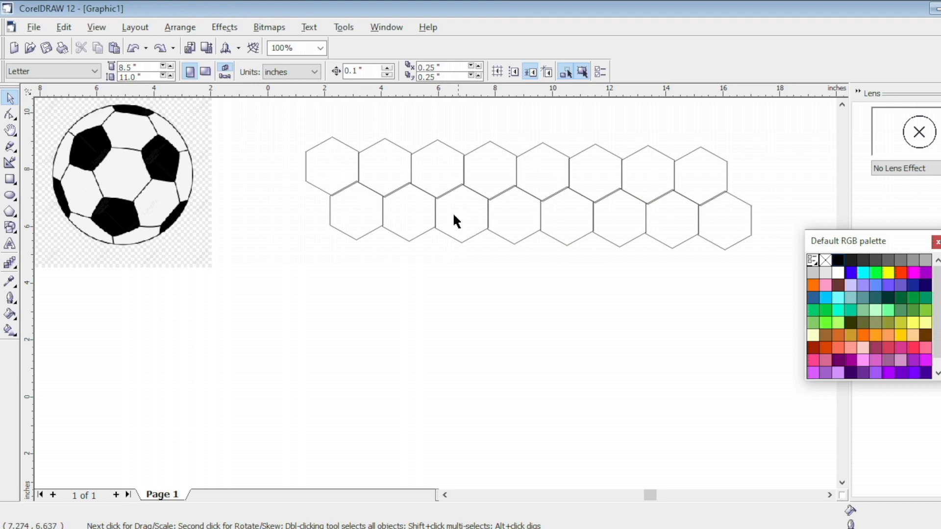
Fill the third and sixth hexagons of the upper row and the first, fourth and seventh of the lower row with black
click(363, 226)
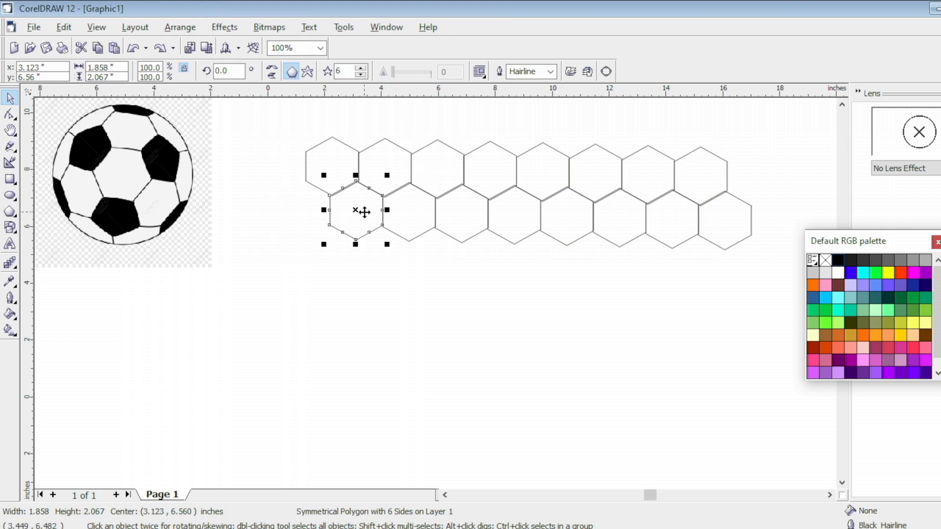
shift+click(433, 161)
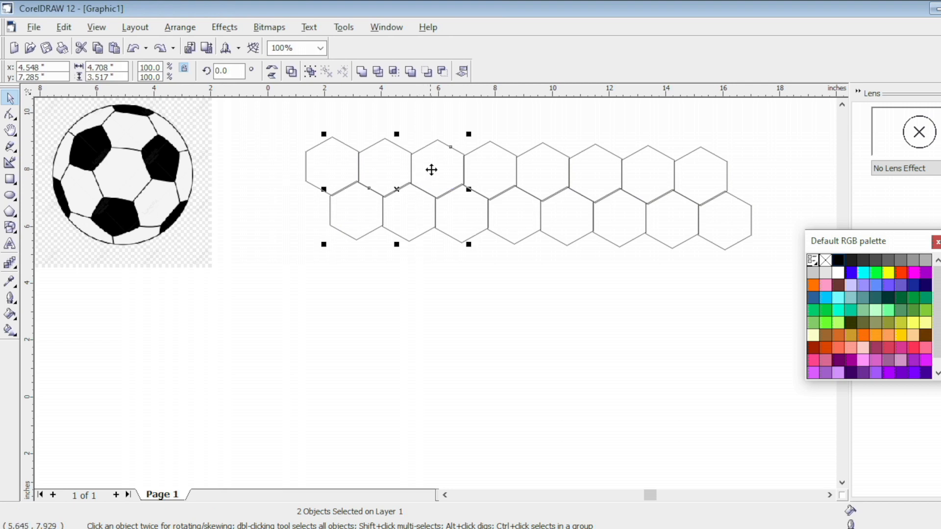
shift+click(522, 210)
shift+click(588, 172)
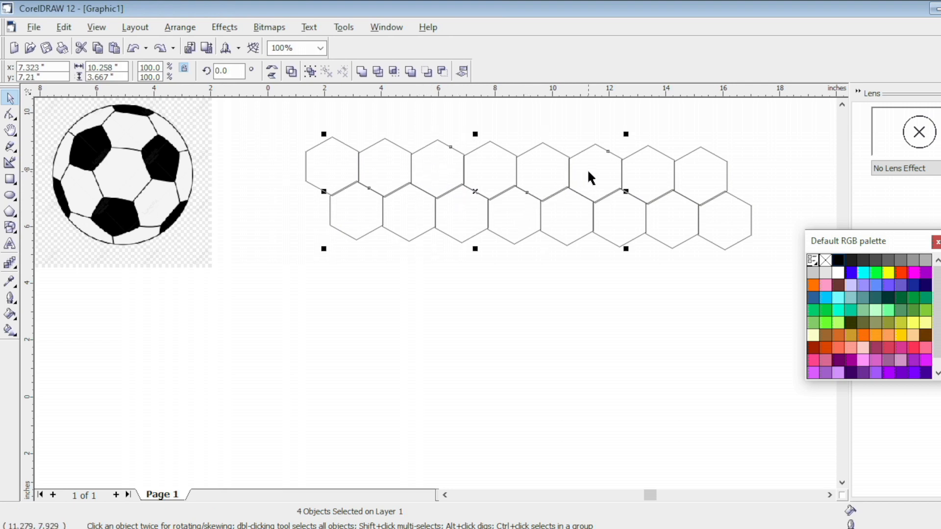
shift+click(681, 211)
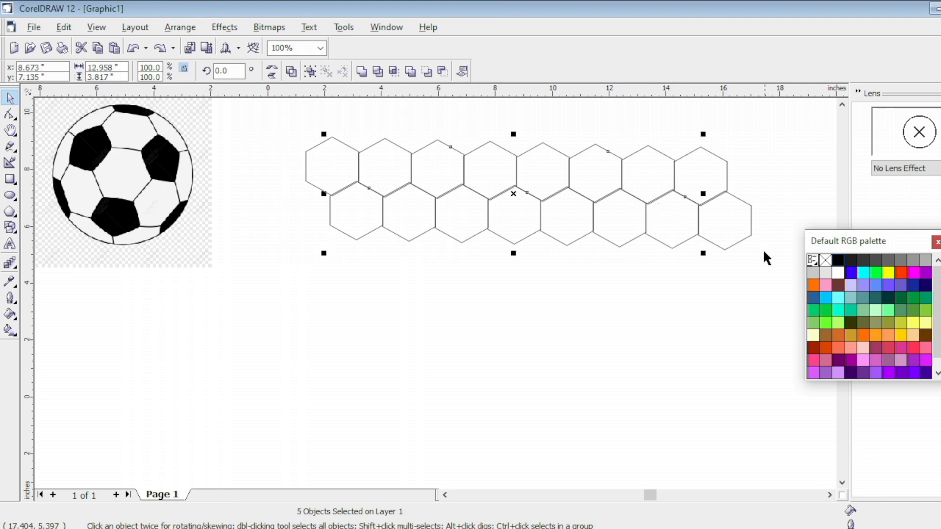
click(839, 261)
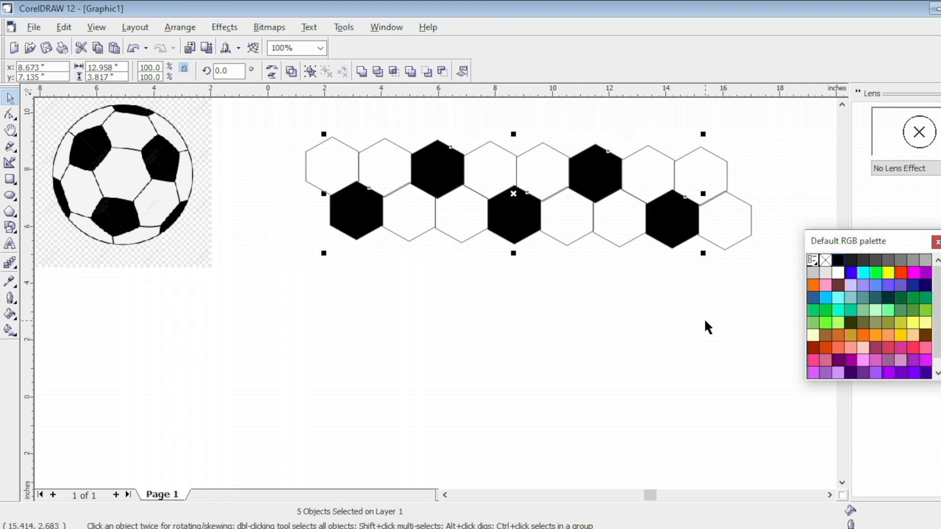
click(426, 294)
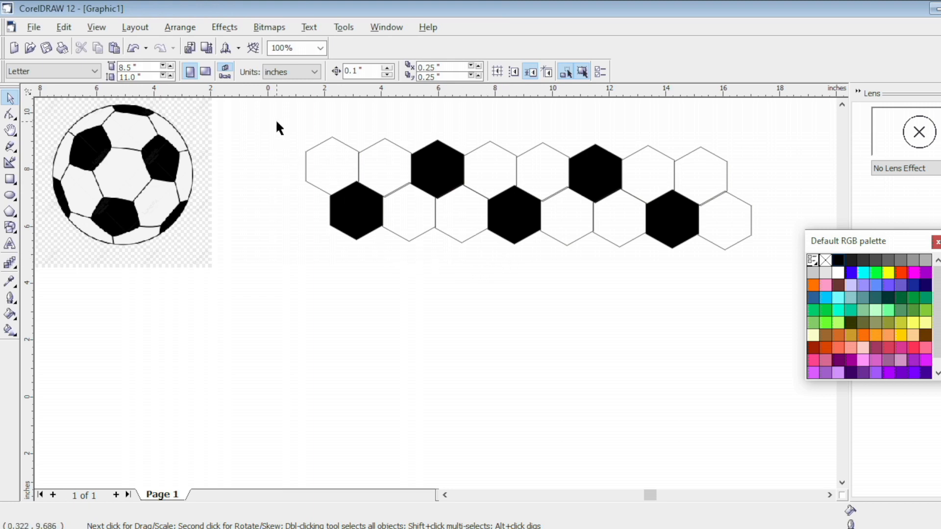
Duplicate both hexagon rows together and nudge the 16-piece copy down so it nests directly beneath the originals
drag(277, 126, 784, 296)
click(600, 324)
drag(270, 110, 395, 218)
drag(254, 100, 791, 286)
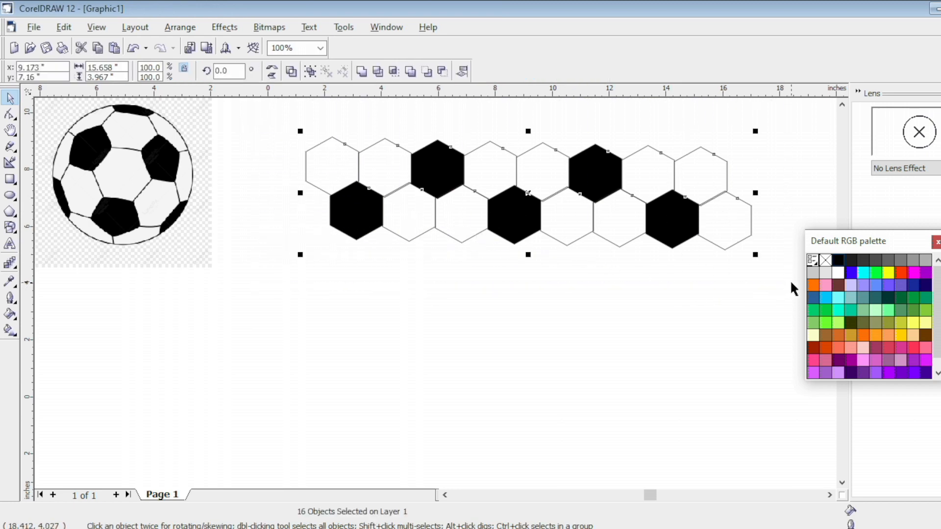
key(ctrl+d)
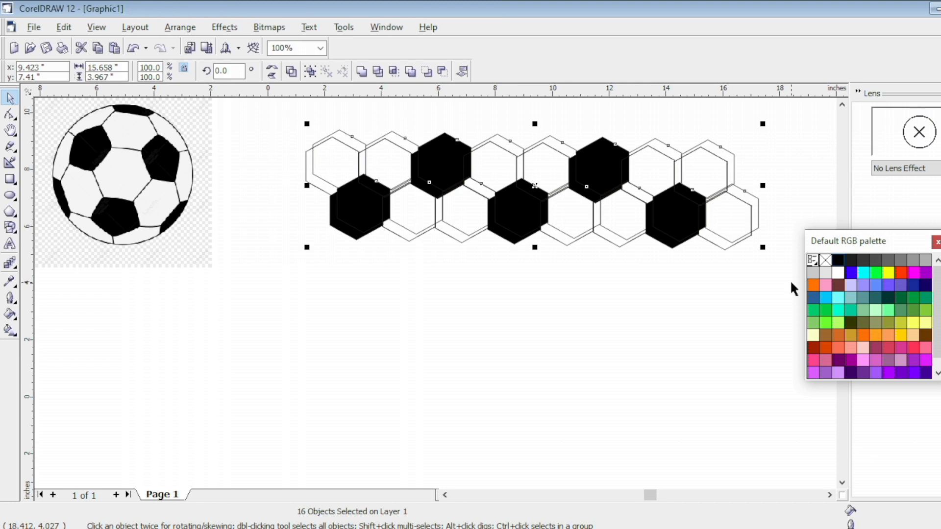
key(Down)
key(Down)
key(Down)
key(Down)
key(Down)
key(Down)
key(Down)
key(Down)
key(Down)
key(Down)
key(Down)
key(Down)
key(Down)
key(Down)
key(Down)
key(Down)
key(Down)
key(Down)
key(Down)
key(Down)
key(Down)
key(Down)
key(Down)
key(Down)
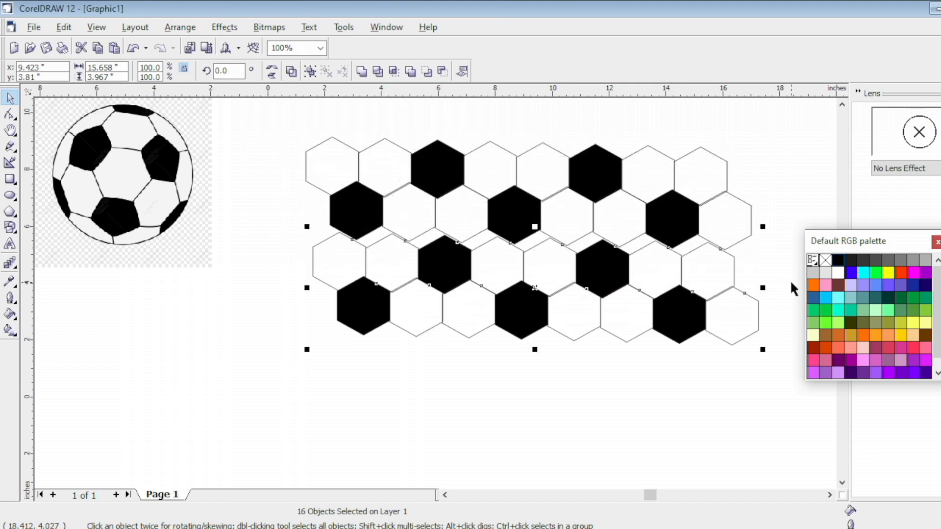
key(Left)
key(Left)
key(Left)
key(Up)
key(Up)
key(Up)
key(Left)
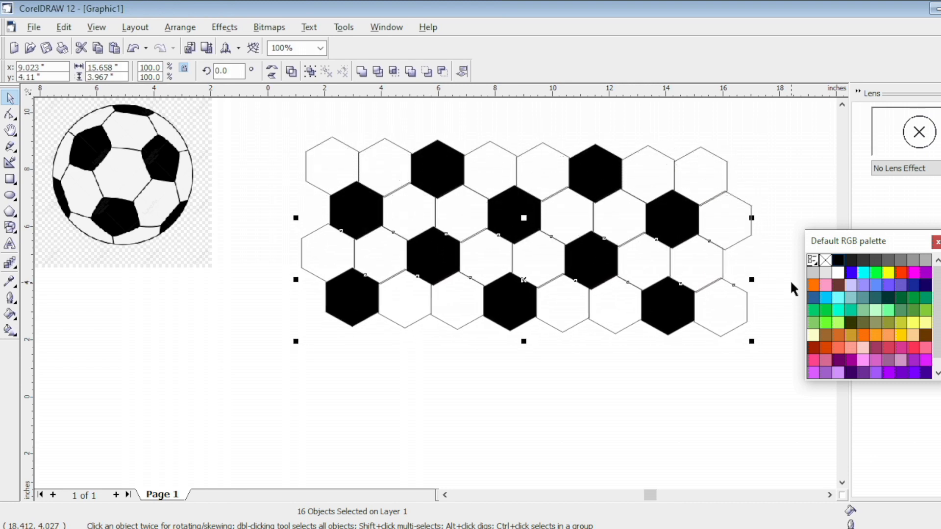
key(Down)
key(Right)
key(Up)
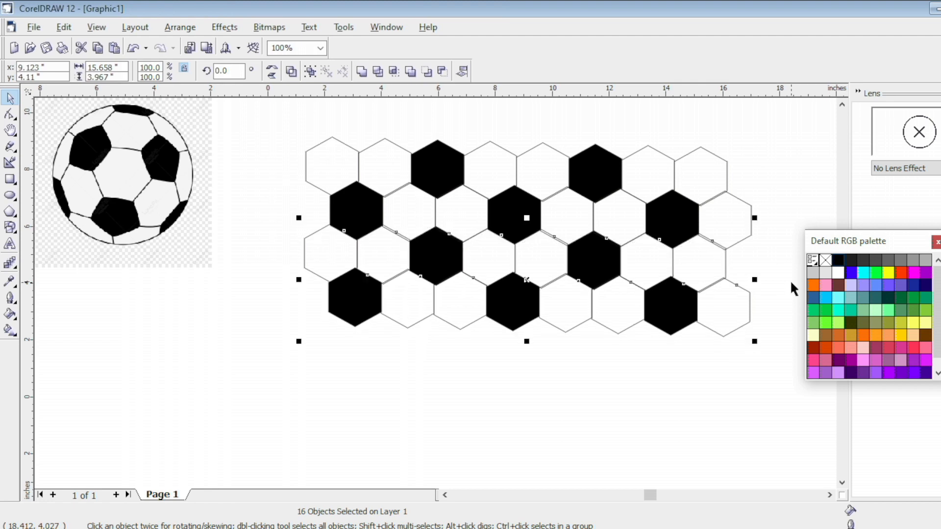
key(Left)
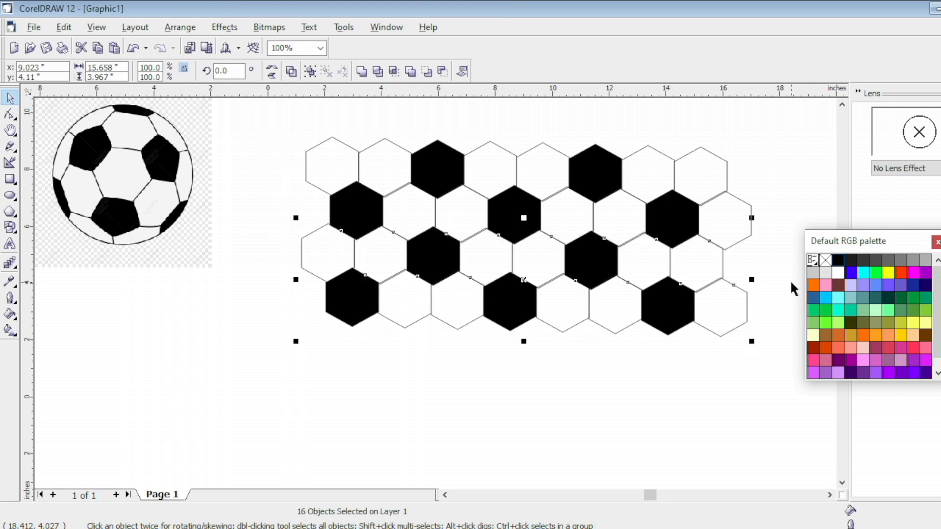
Repeat the two-row duplication with the same offset until the honeycomb pattern has eight rows
key(ctrl+d)
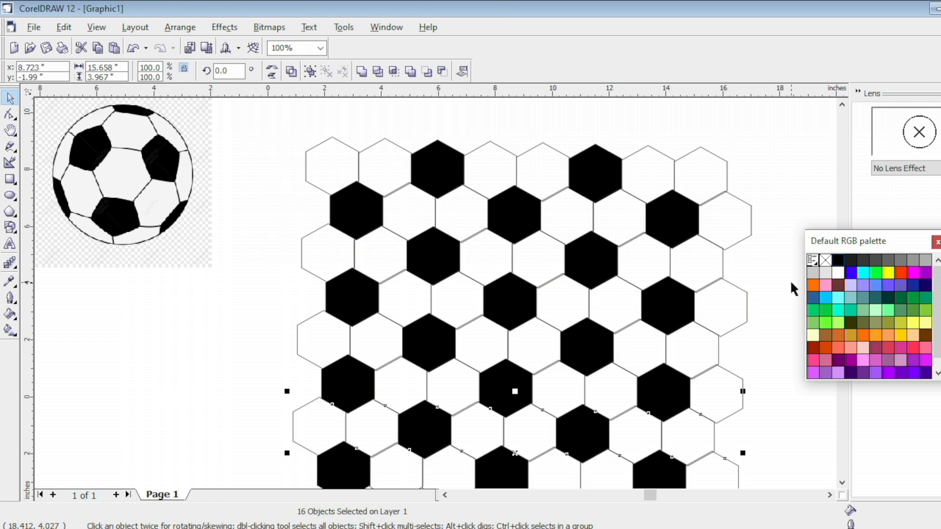
key(h)
drag(616, 409, 611, 255)
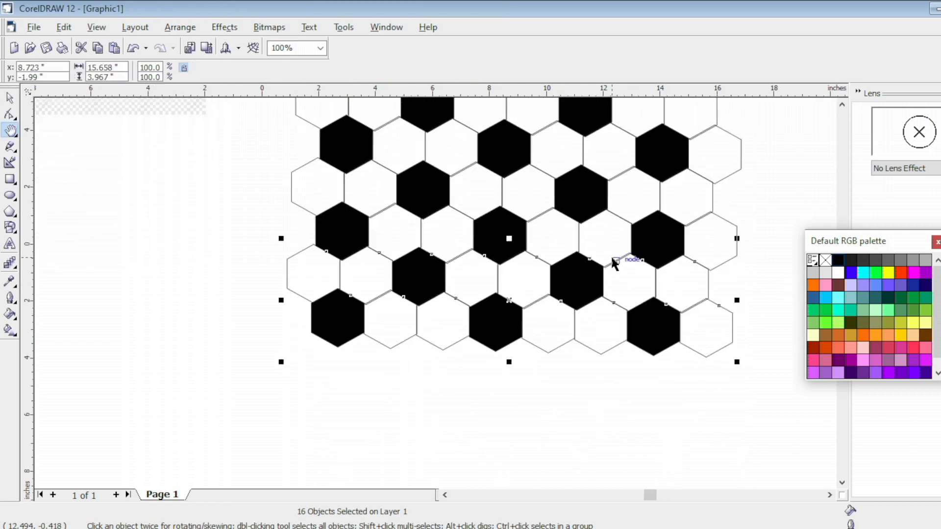
Select all 64 hexagons of the honeycomb pattern and combine them into one group
drag(759, 166, 754, 275)
click(10, 100)
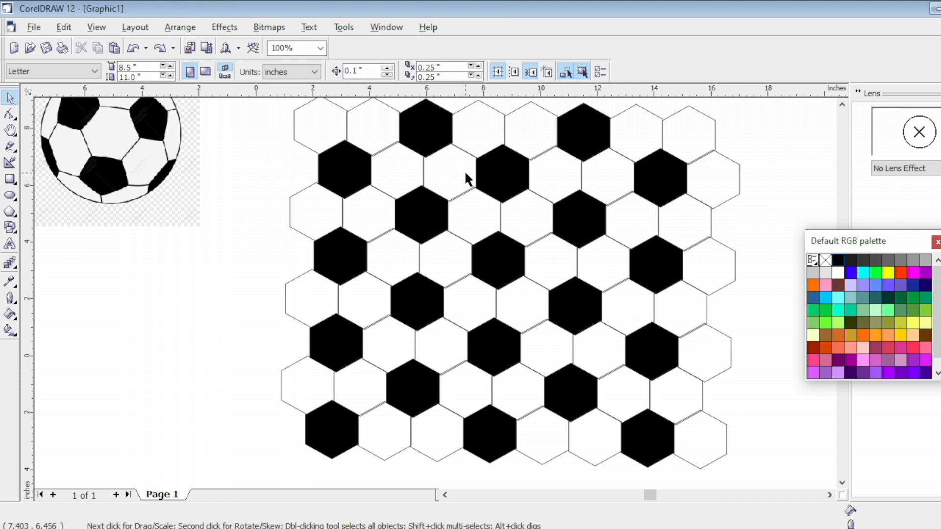
drag(260, 101, 763, 443)
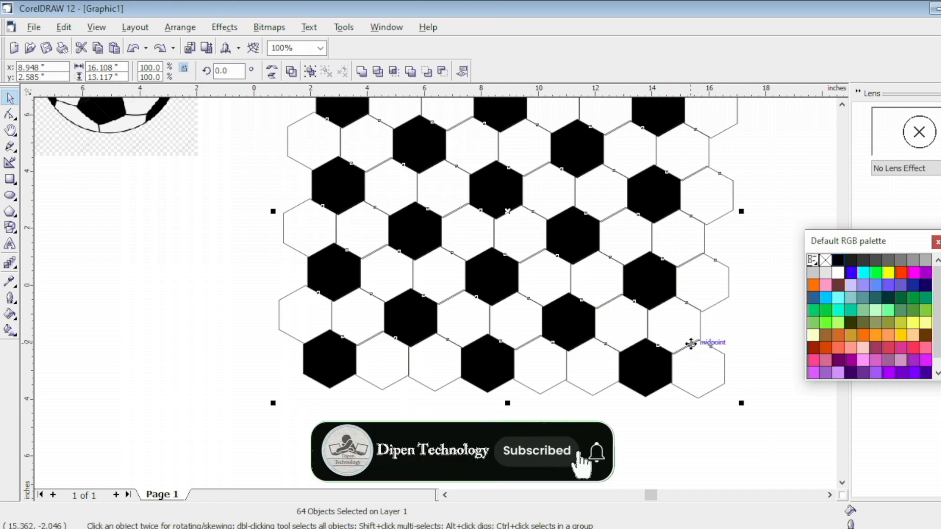
key(ctrl+g)
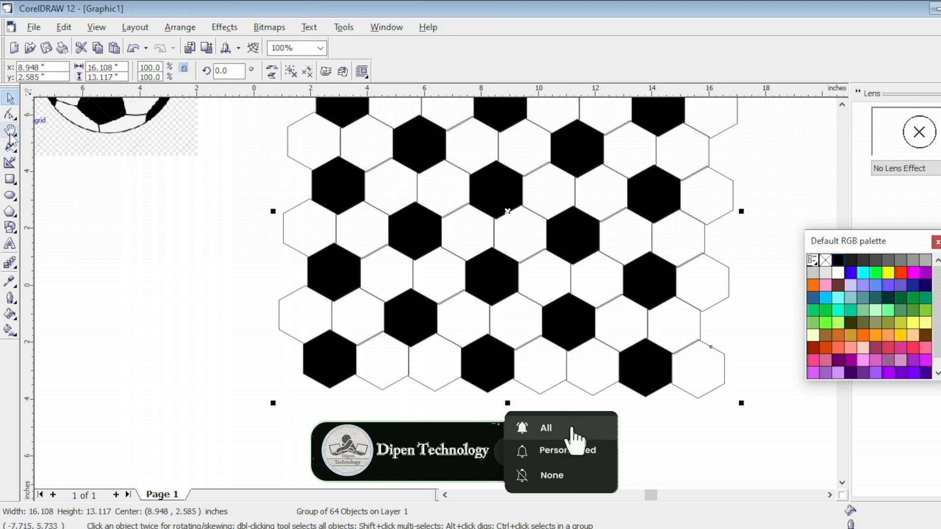
Draw a circle about 10.8 inches in diameter over the grouped honeycomb pattern with the Ellipse tool
click(10, 131)
drag(506, 238, 493, 306)
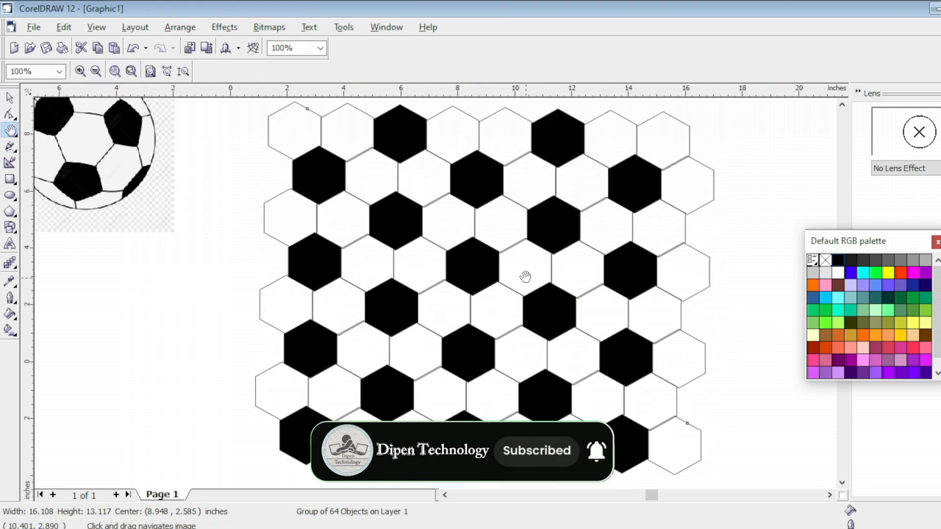
drag(489, 259, 483, 276)
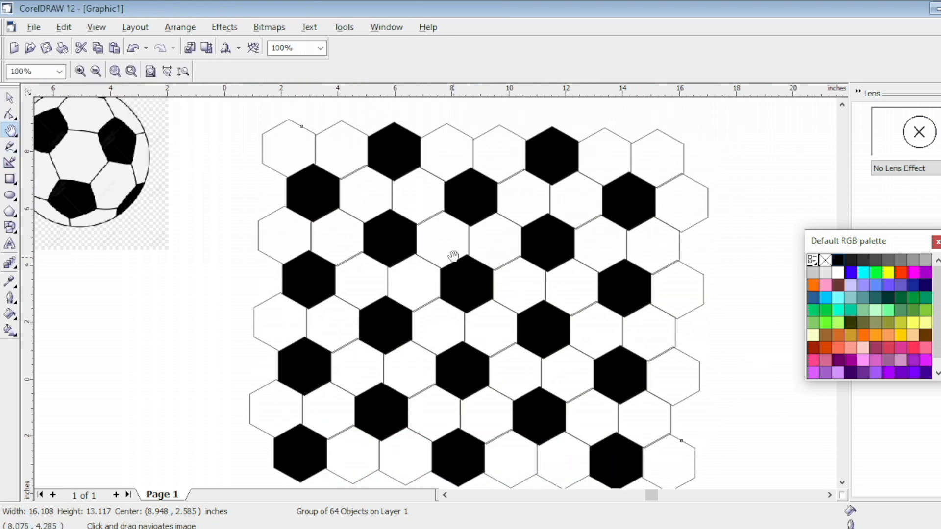
click(10, 196)
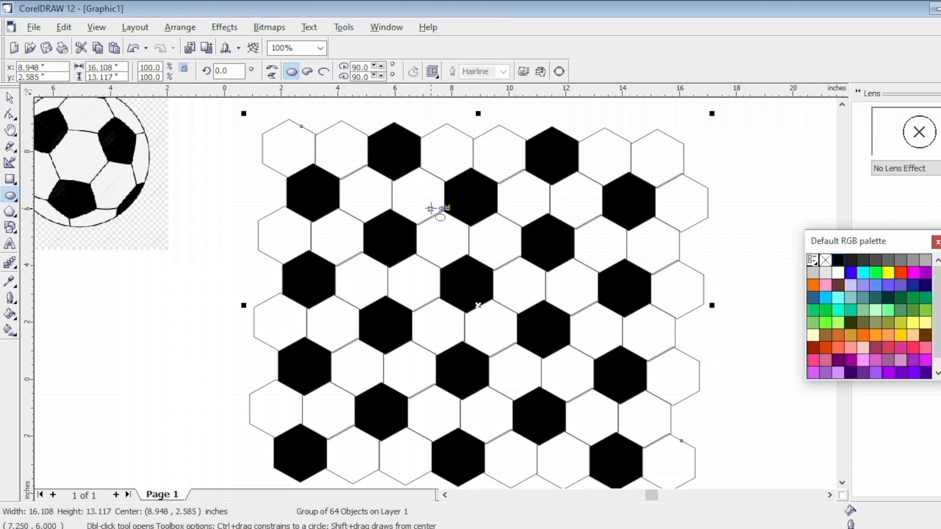
drag(364, 165, 684, 345)
scroll(715, 342, up, 5)
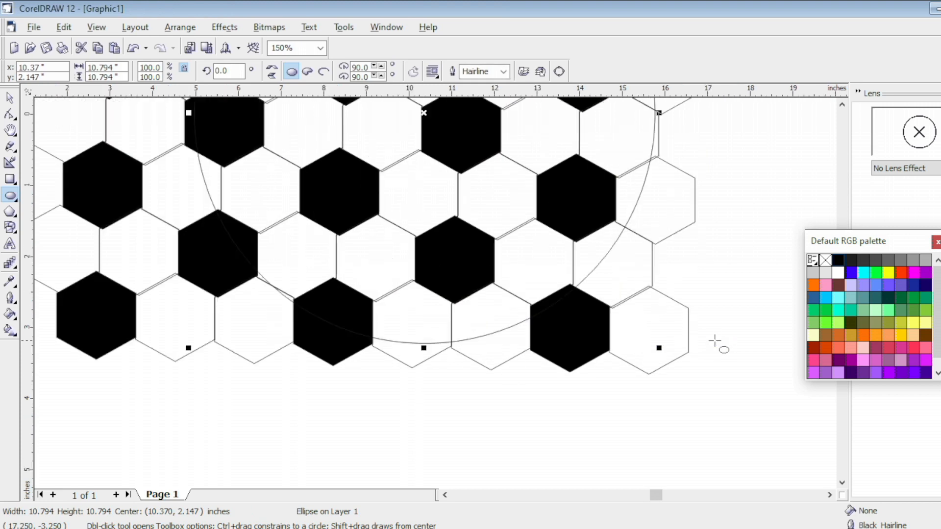
scroll(714, 342, down, 2)
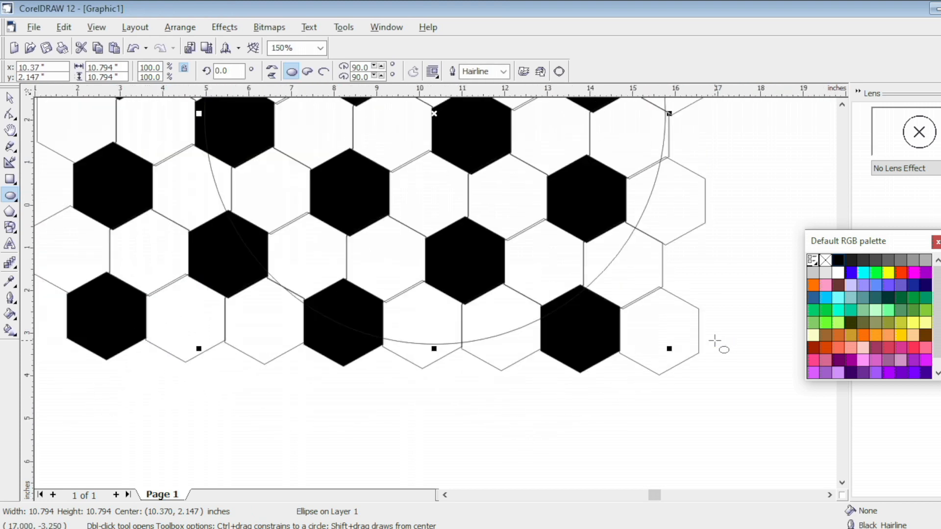
scroll(715, 341, down, 3)
scroll(715, 341, up, 3)
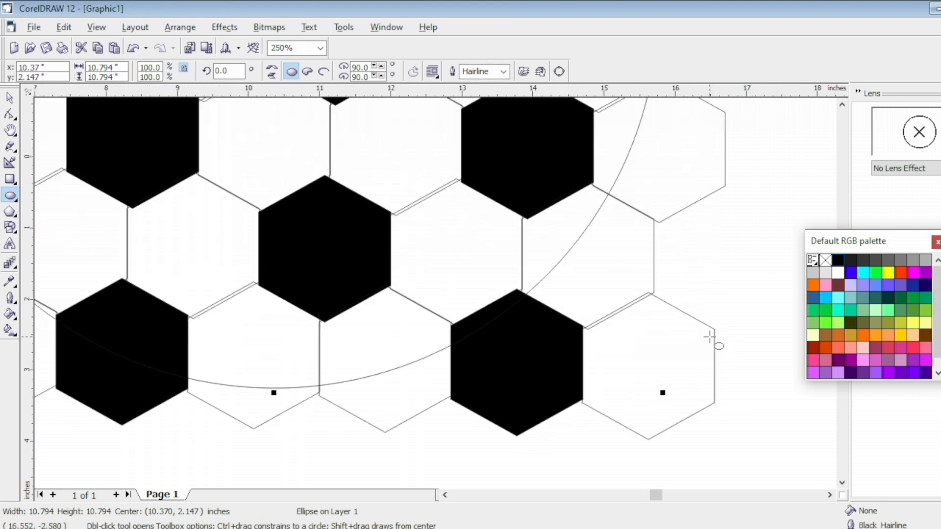
scroll(713, 339, down, 3)
scroll(711, 338, up, 2)
scroll(711, 339, down, 2)
scroll(711, 338, up, 2)
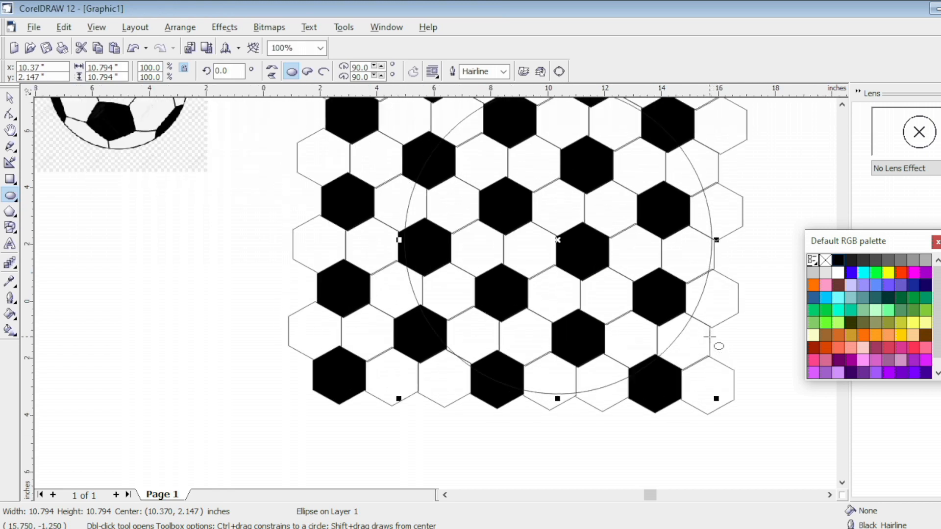
scroll(710, 338, down, 1)
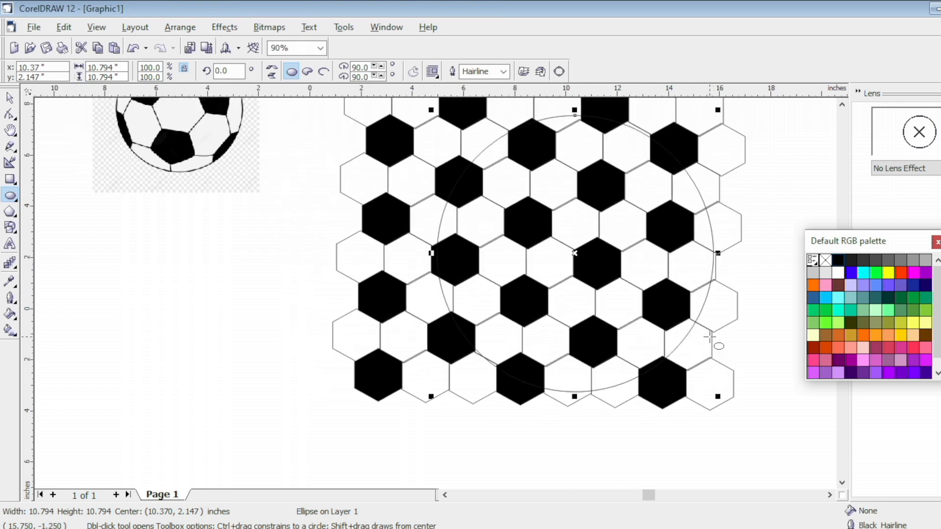
Nudge the circle left and up over the honeycomb until its centre sits at x 9.67, y 2.447 inches, and deselect it
click(10, 130)
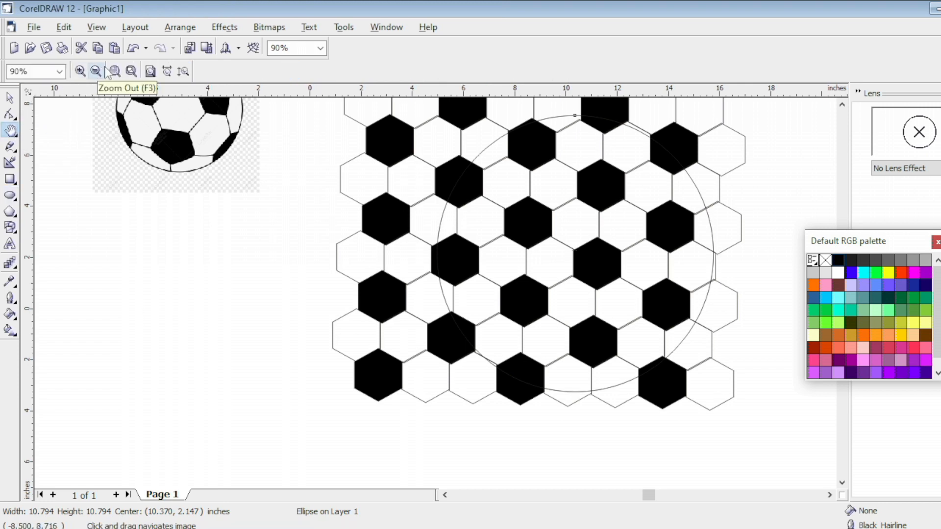
click(131, 71)
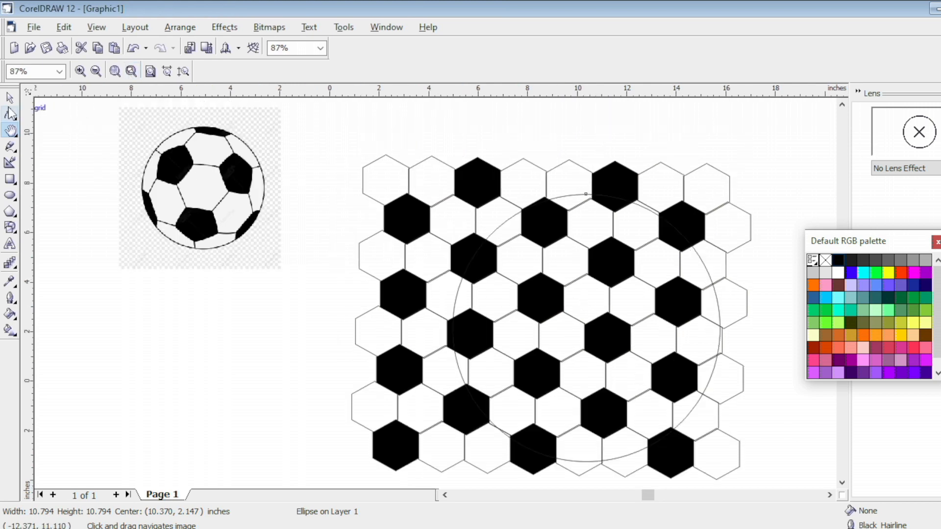
click(10, 98)
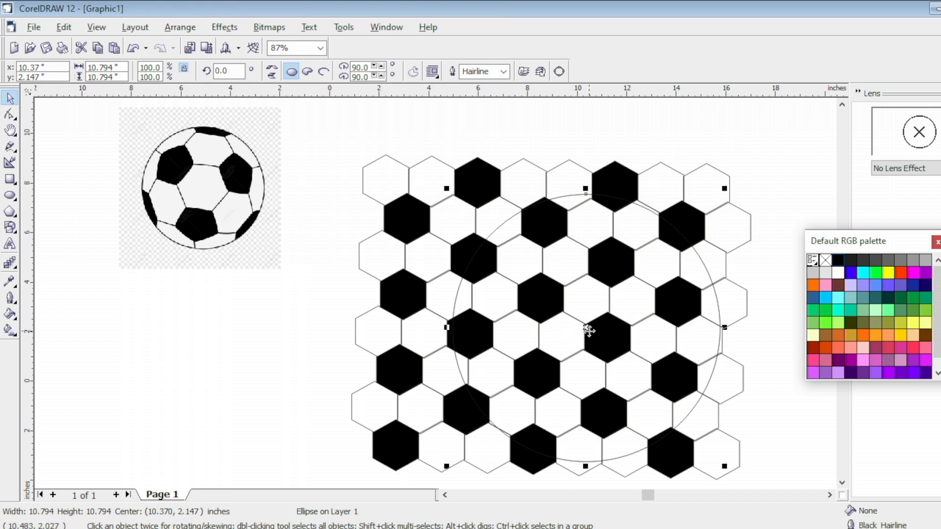
click(589, 331)
key(Left)
key(Left)
key(Left)
key(Left)
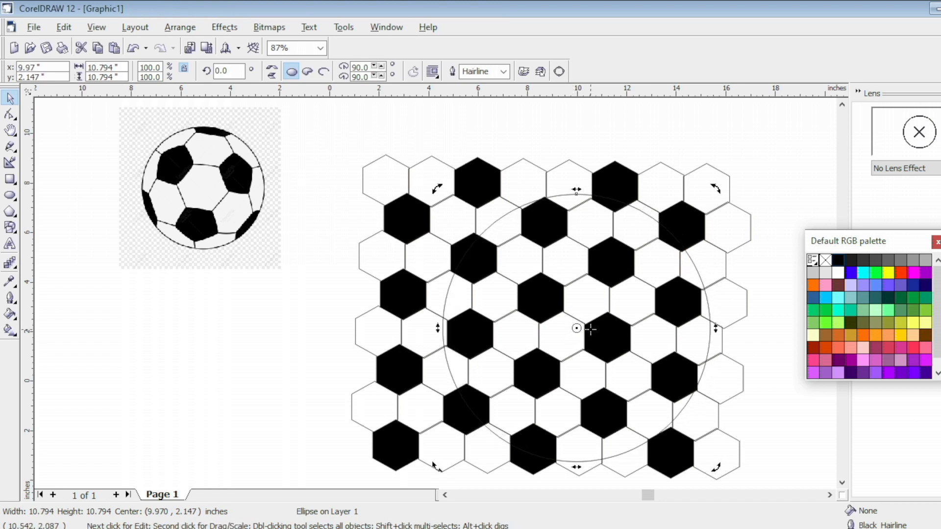
key(Left)
key(Left)
key(Up)
key(Up)
key(Up)
key(Left)
key(Left)
key(Left)
key(Left)
key(Up)
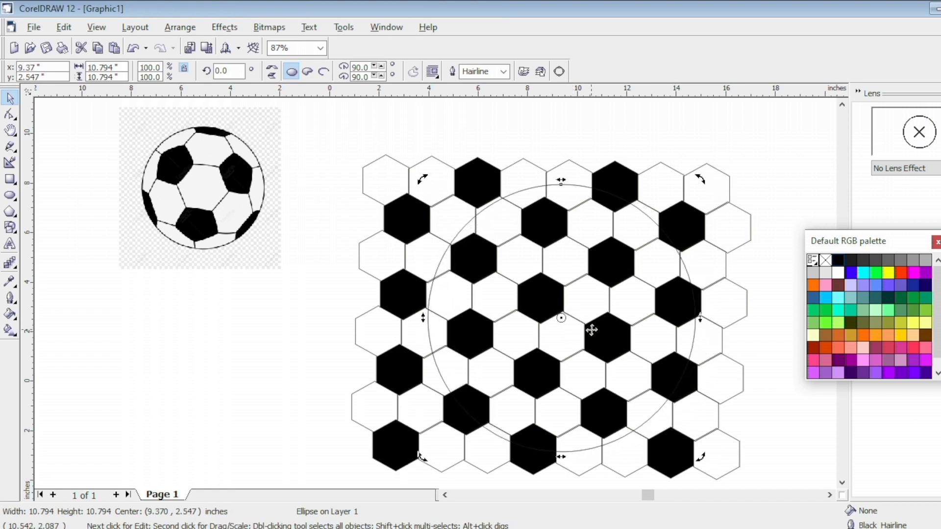
key(Left)
key(Left)
key(Left)
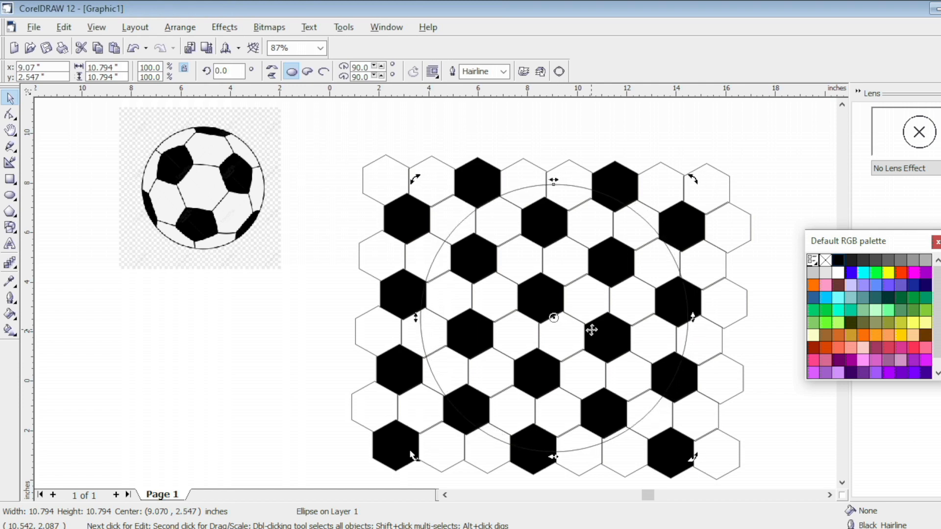
key(Right)
key(Right)
key(Right)
key(Right)
key(Right)
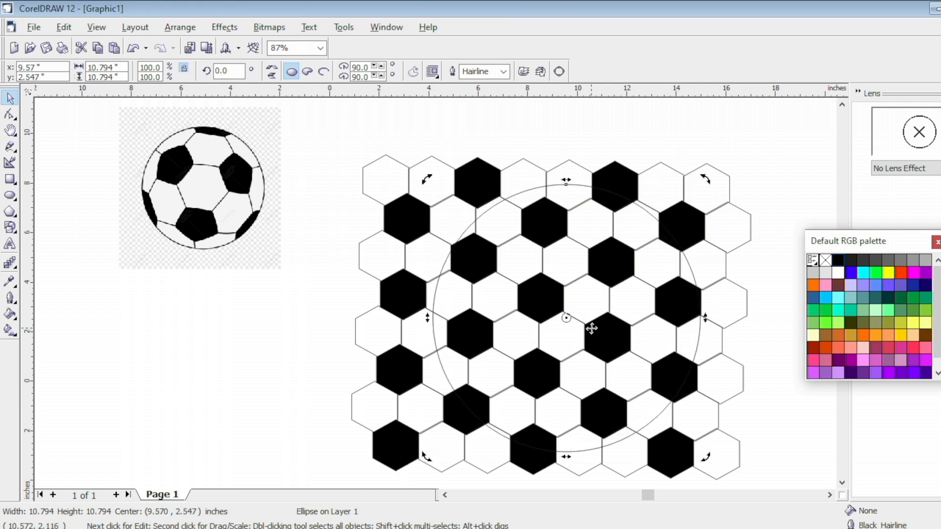
key(Right)
key(Down)
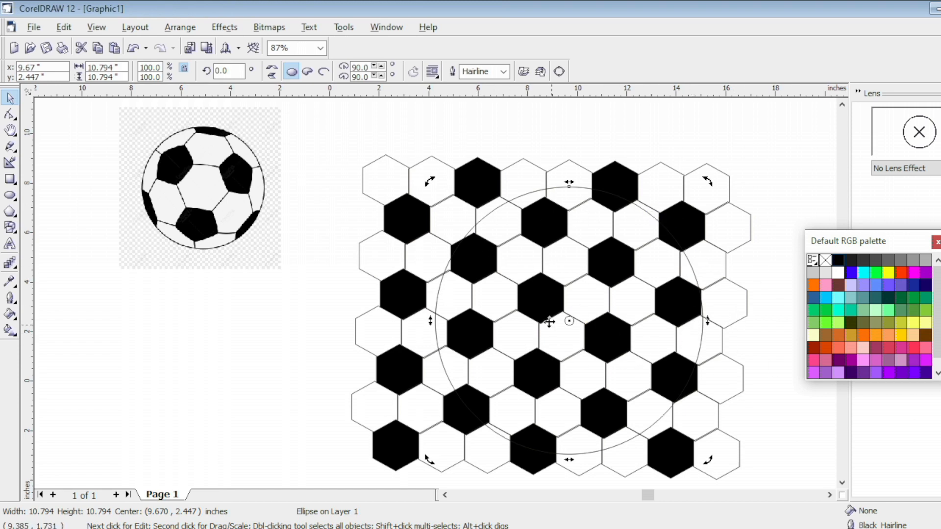
click(316, 196)
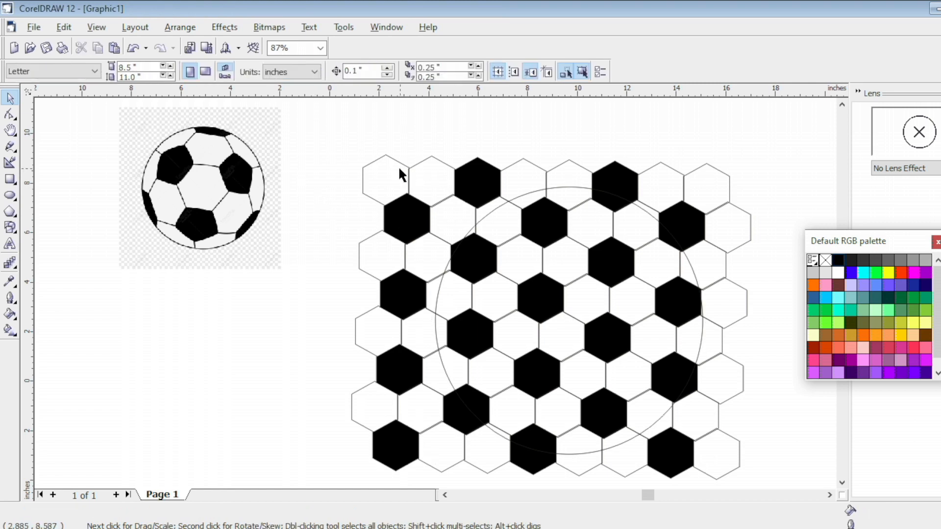
Apply a Fish Eye lens with a rate of 100% to the circle over the honeycomb and close the lens settings
click(493, 209)
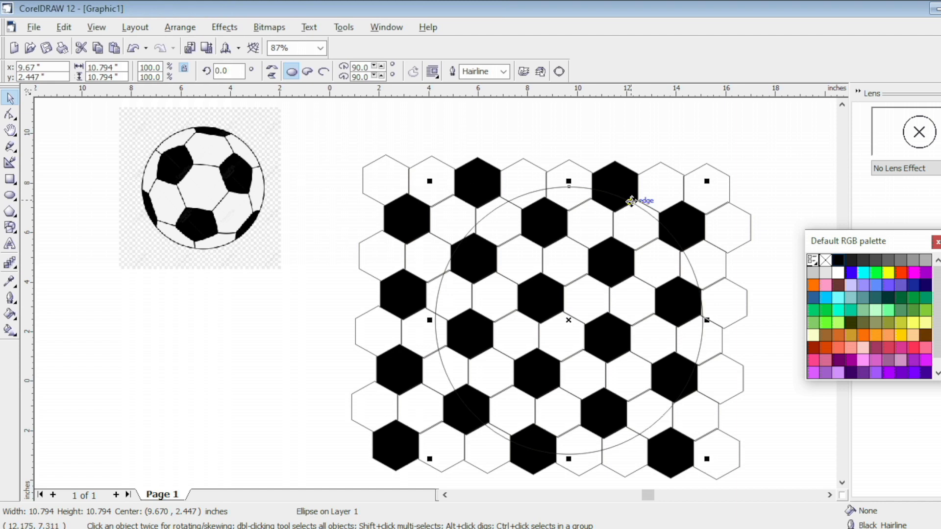
click(224, 27)
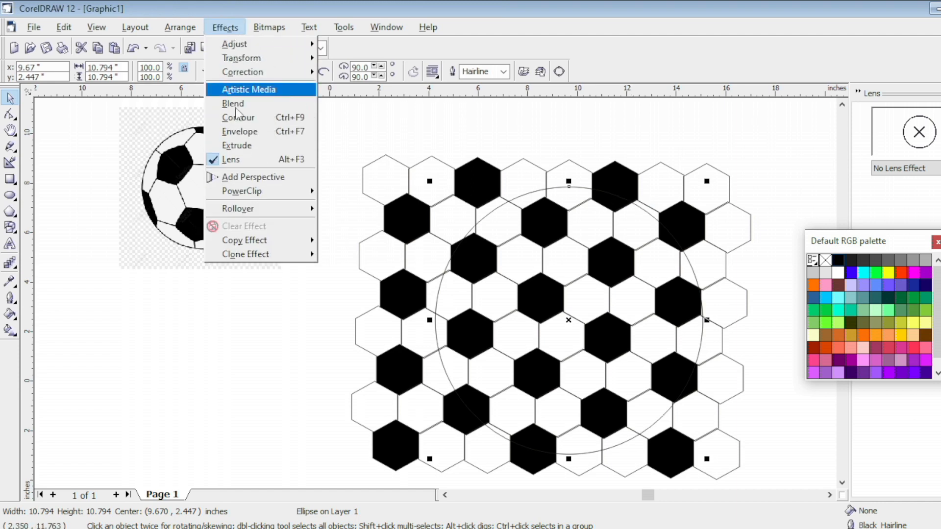
click(240, 159)
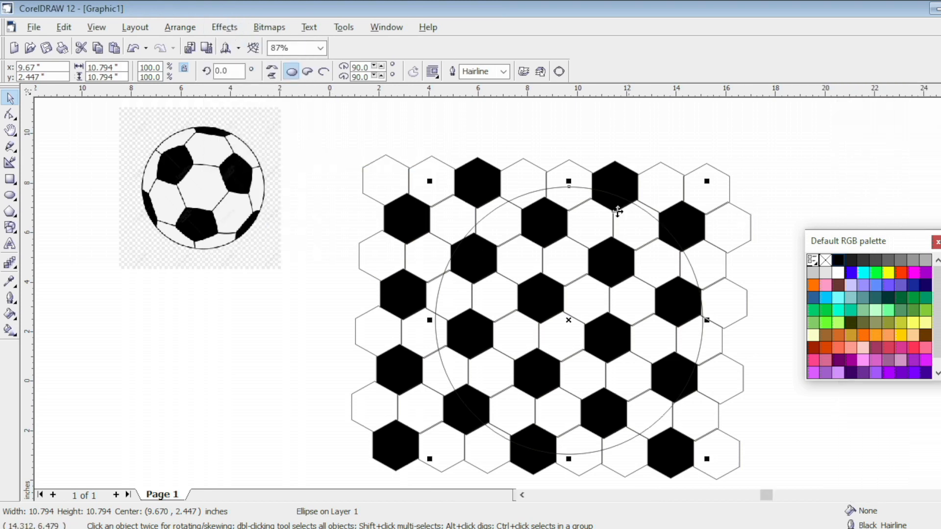
click(225, 28)
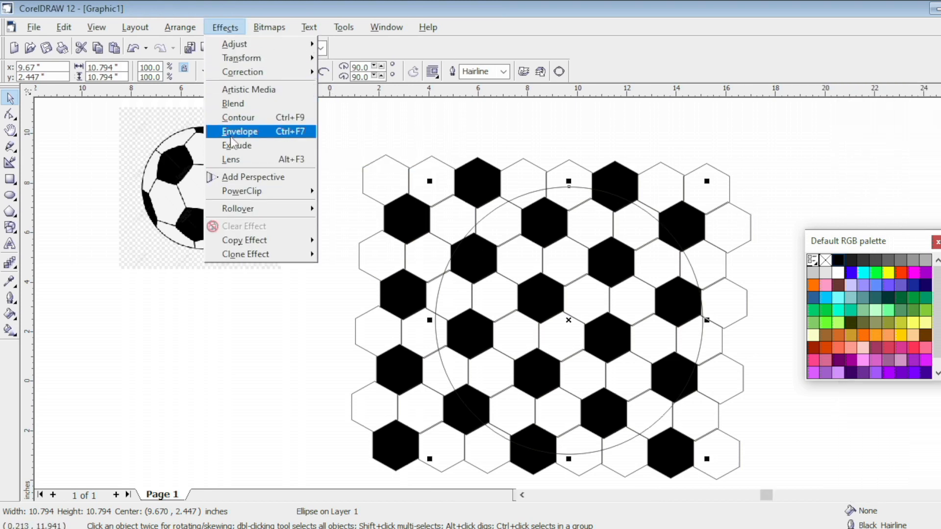
click(239, 161)
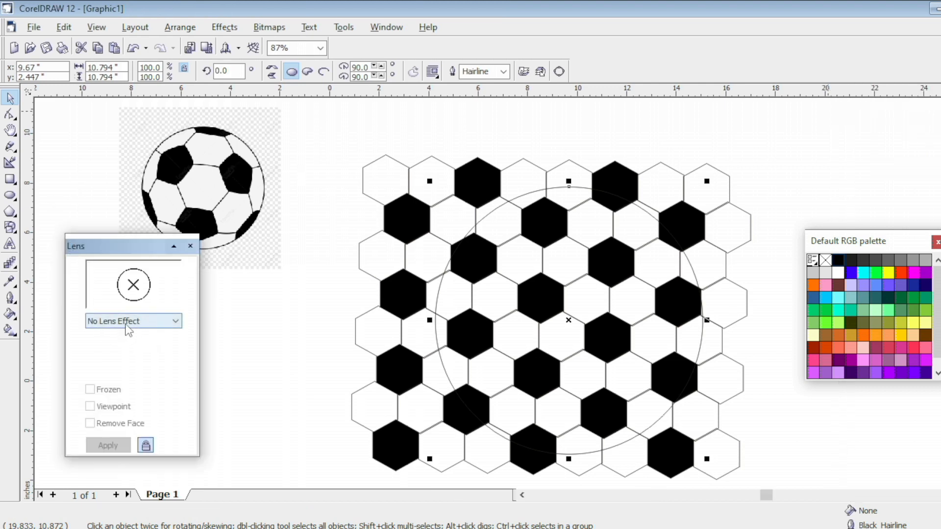
click(129, 327)
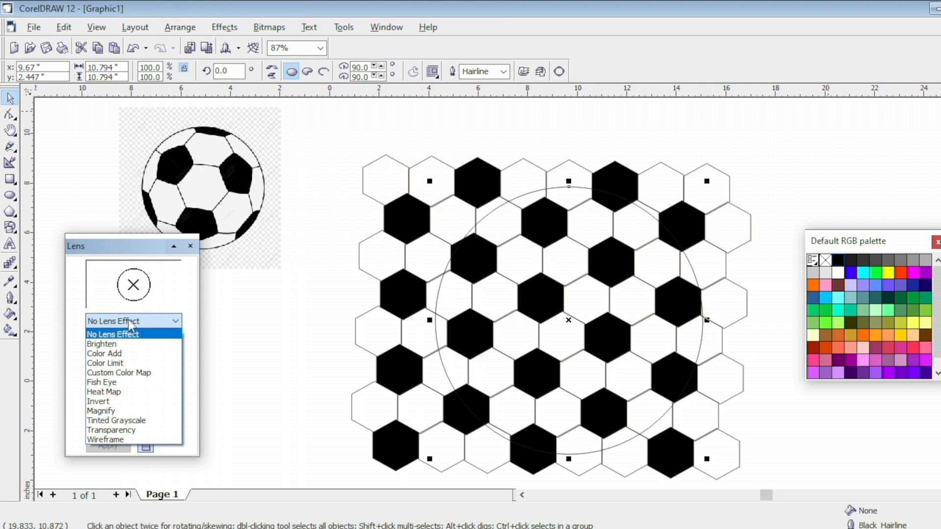
click(120, 385)
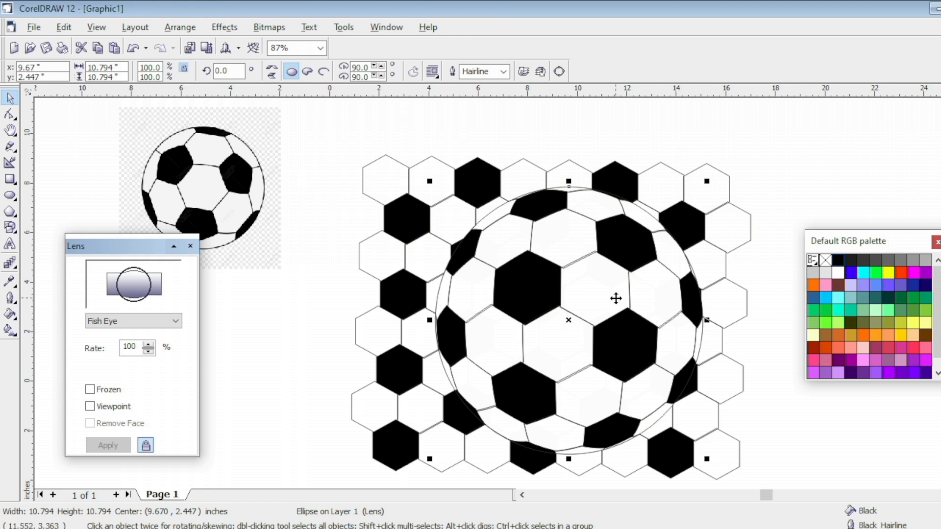
click(191, 246)
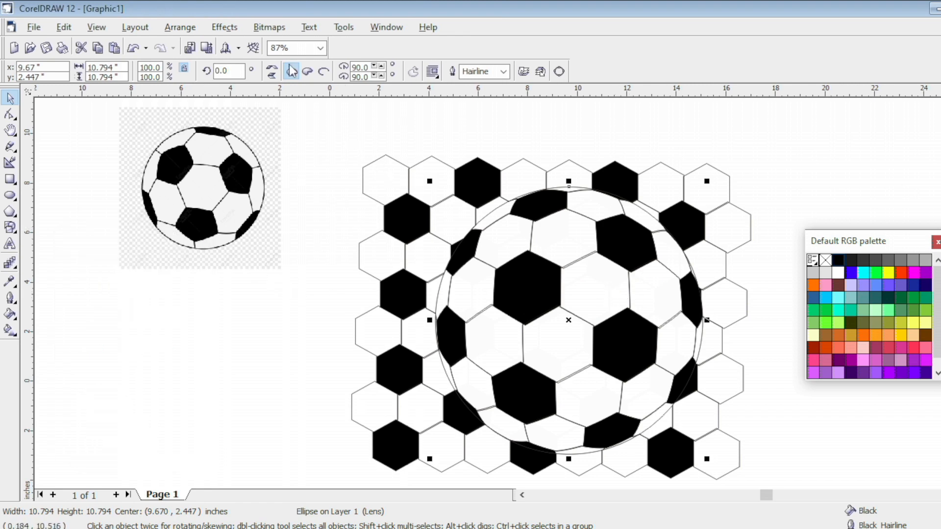
click(225, 27)
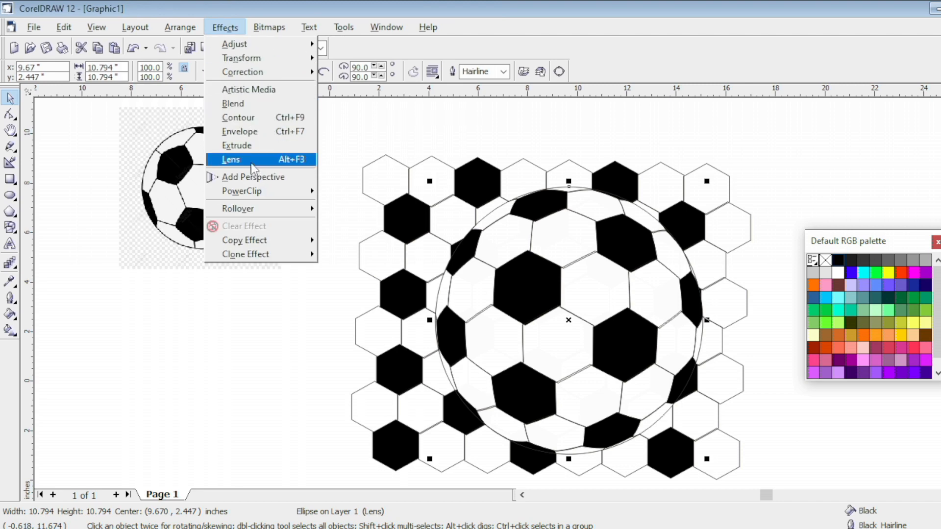
click(338, 158)
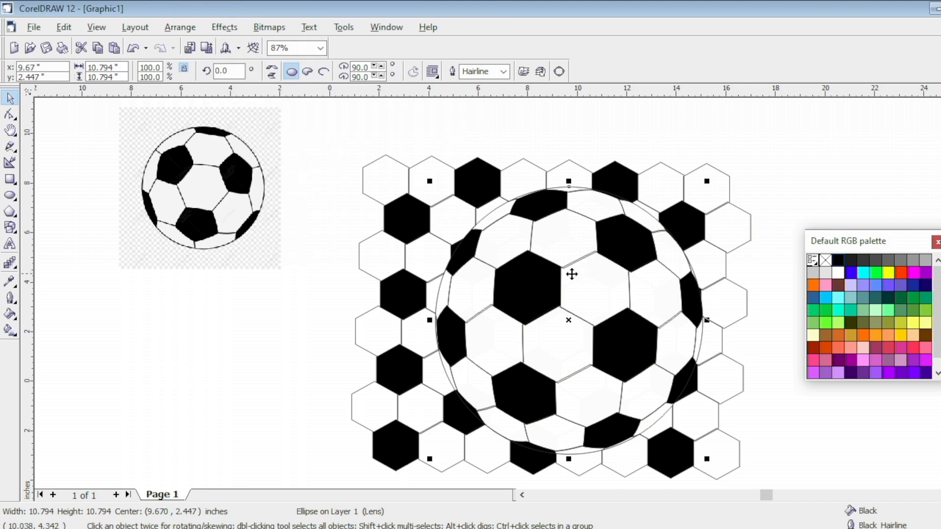
Intersect the hexagon group with the fish-eye circle to get the part of the pattern inside the circle
click(451, 174)
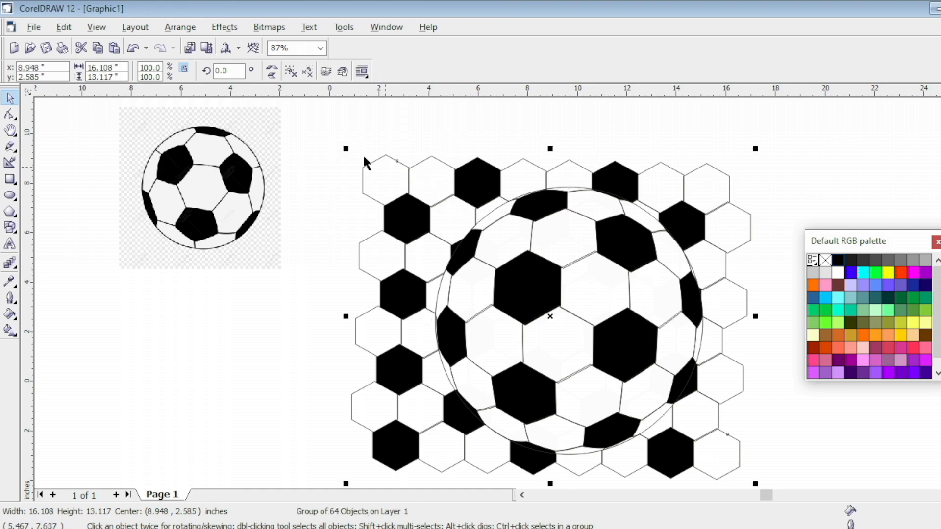
drag(313, 113, 780, 446)
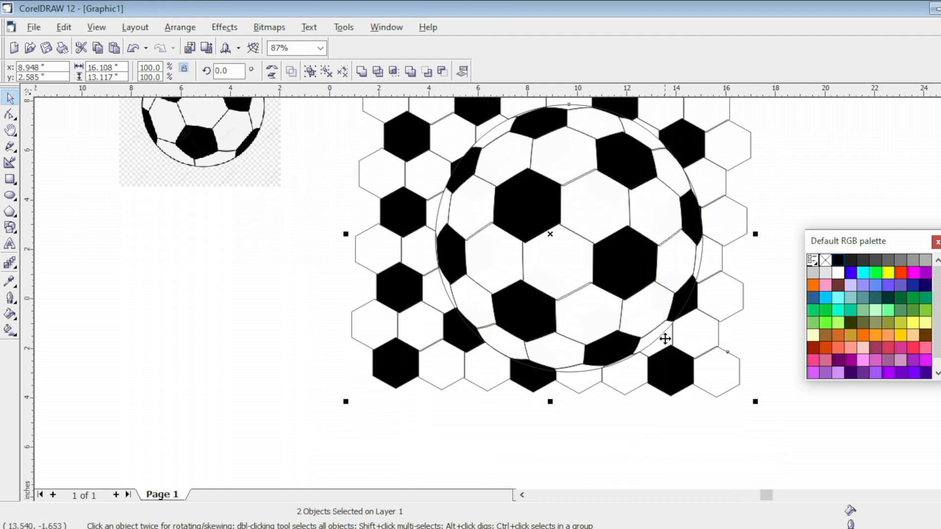
key(h)
drag(356, 209, 344, 267)
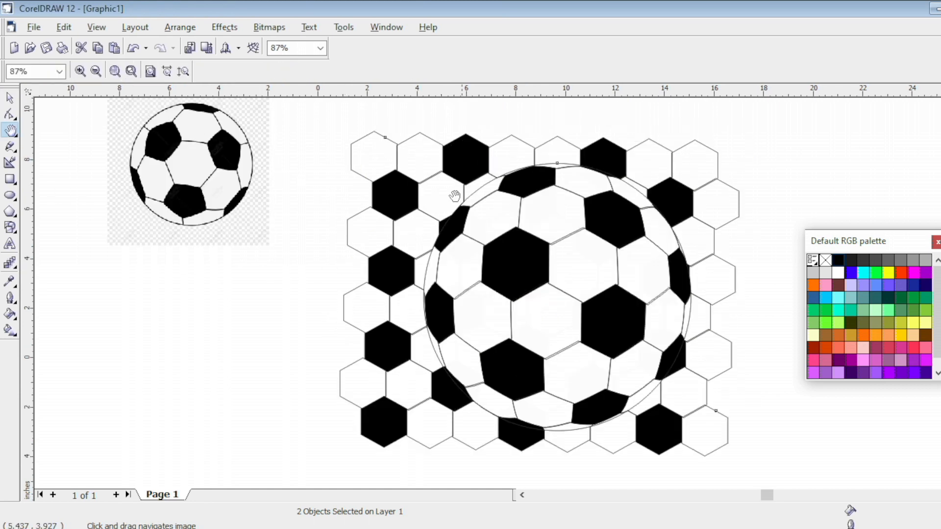
click(9, 98)
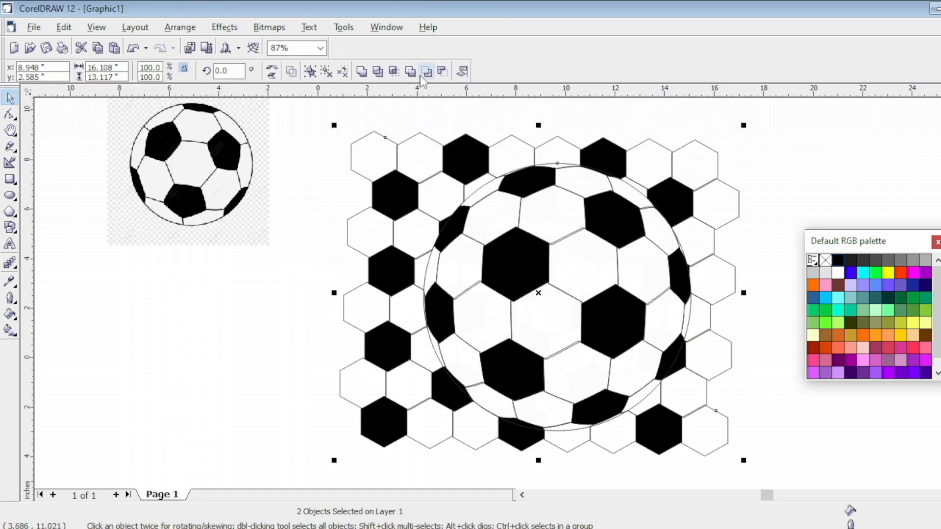
click(394, 72)
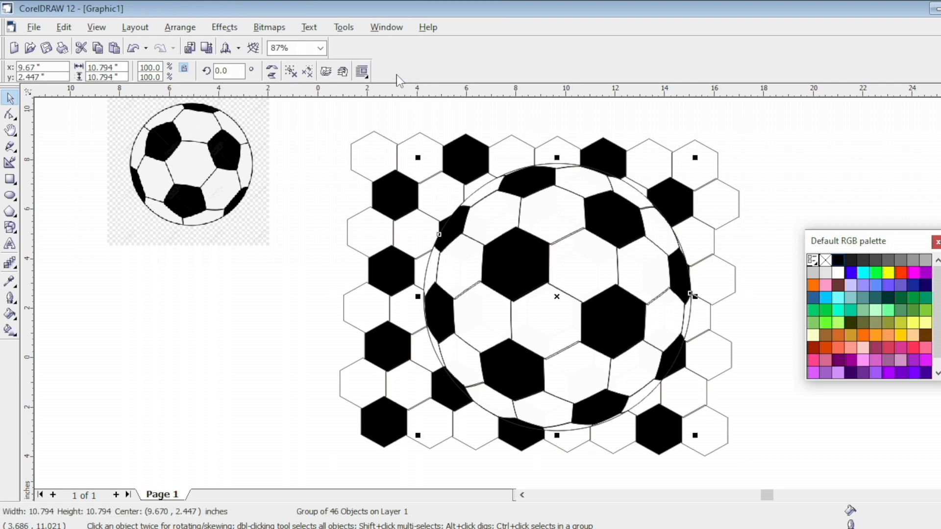
Delete the original group of 64 hexagons around and behind the ball
double_click(705, 184)
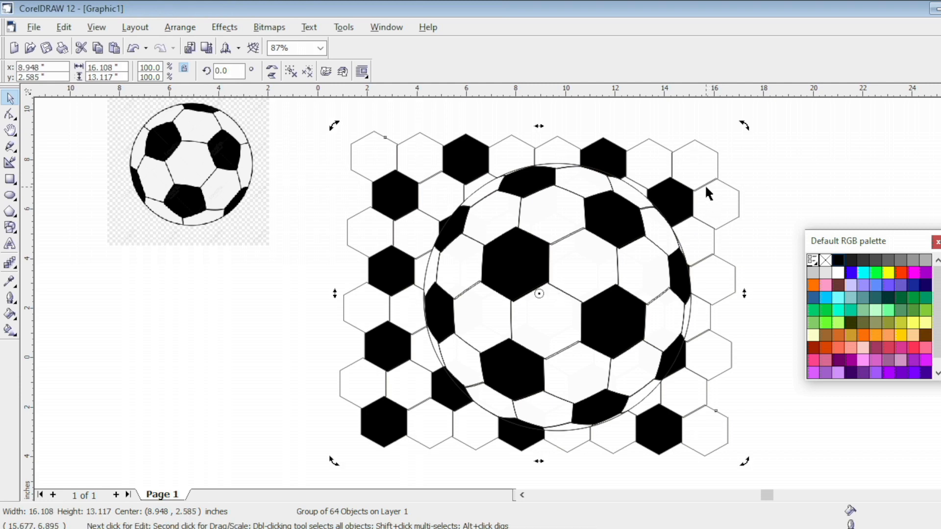
right_click(706, 192)
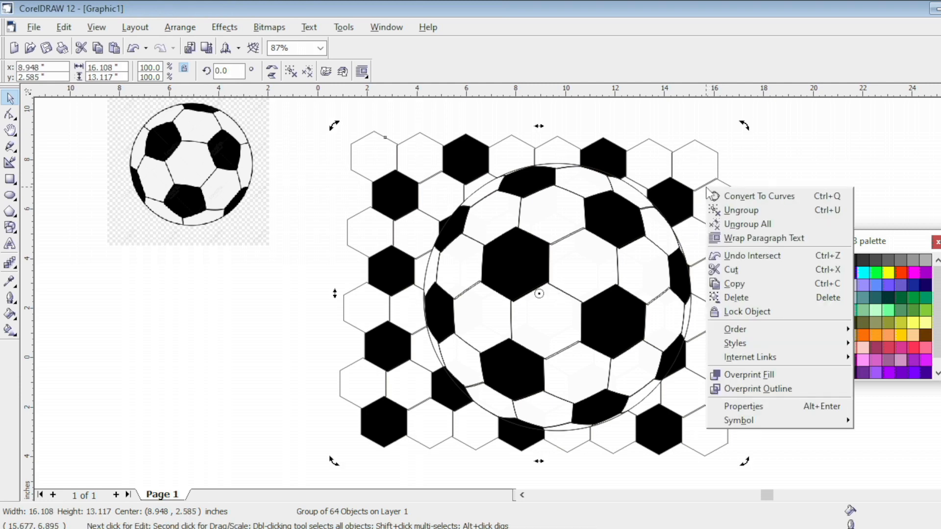
click(734, 296)
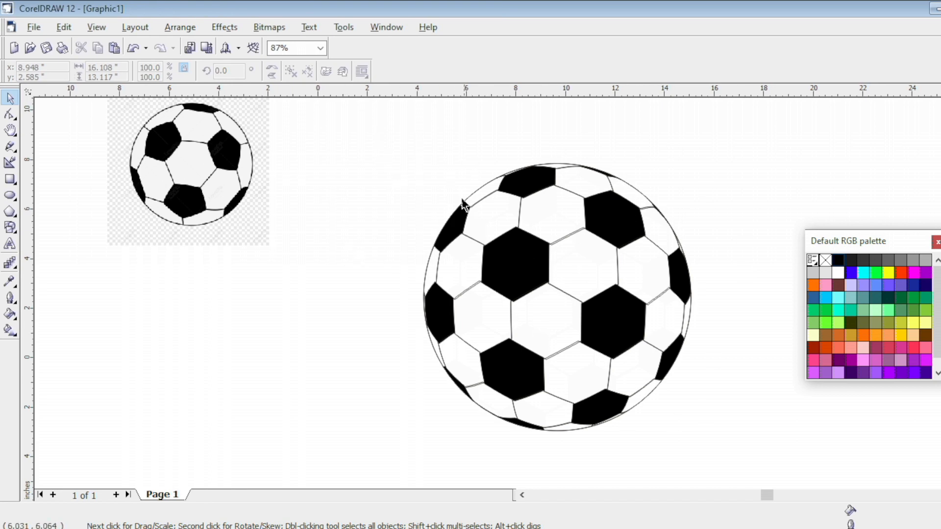
Group the fish-eye circle with the intersected hexagon pieces and move the finished ball left, closer to the reference image
drag(374, 122, 749, 470)
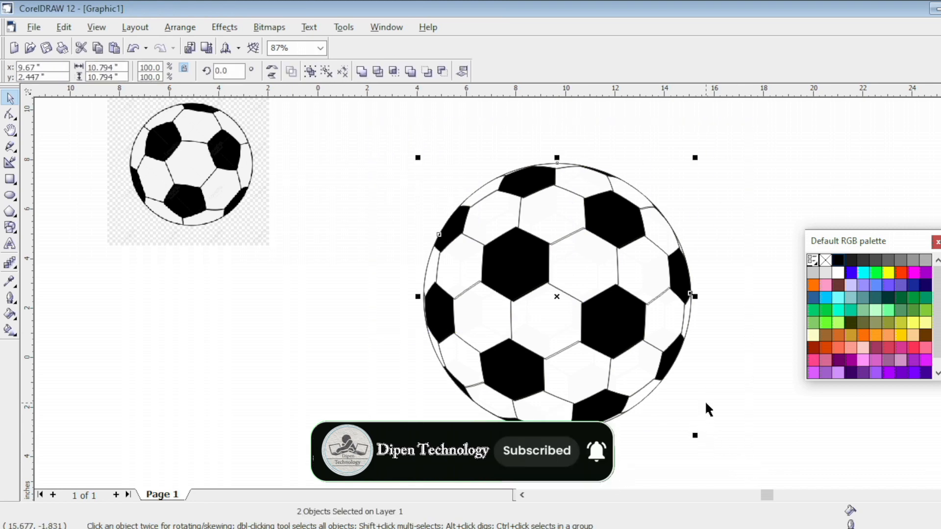
key(ctrl+g)
drag(594, 262, 514, 257)
click(637, 267)
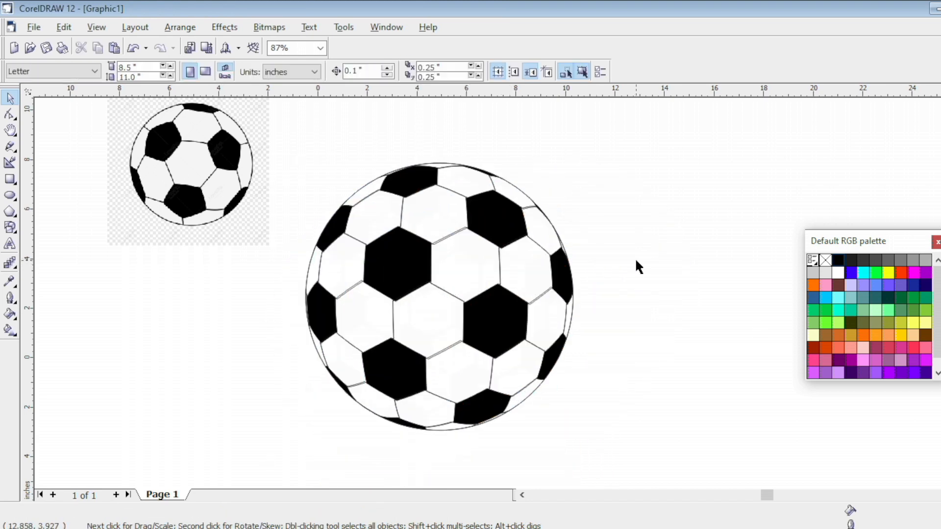